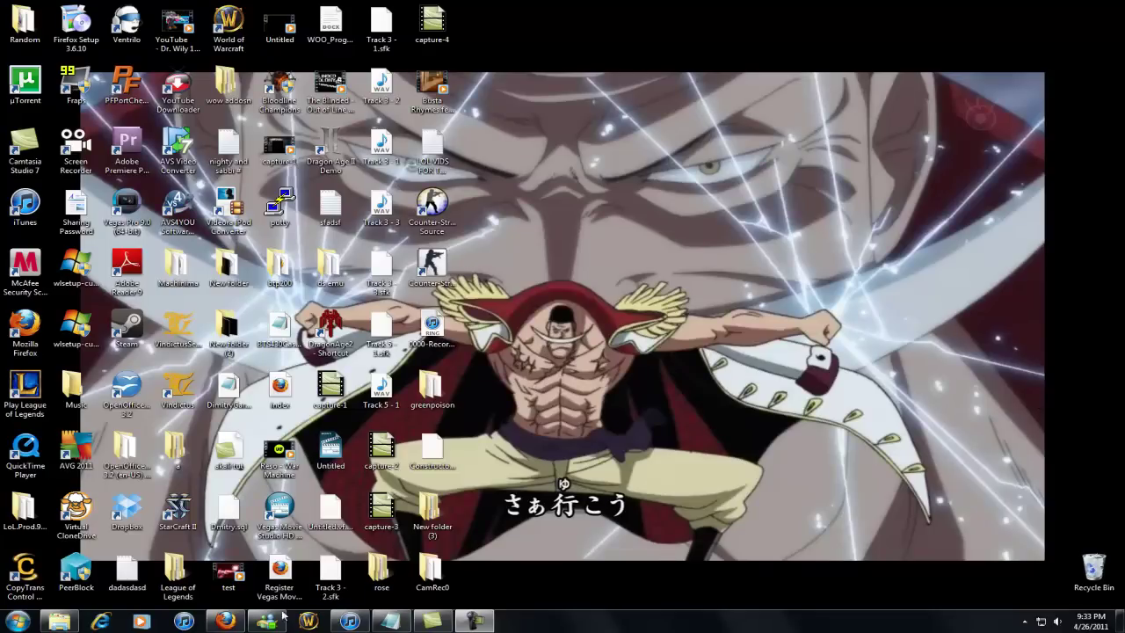
# Open the Dropbox website's files page from the search results, then close its tab to return to Gmail.
pyautogui.click(226, 621)
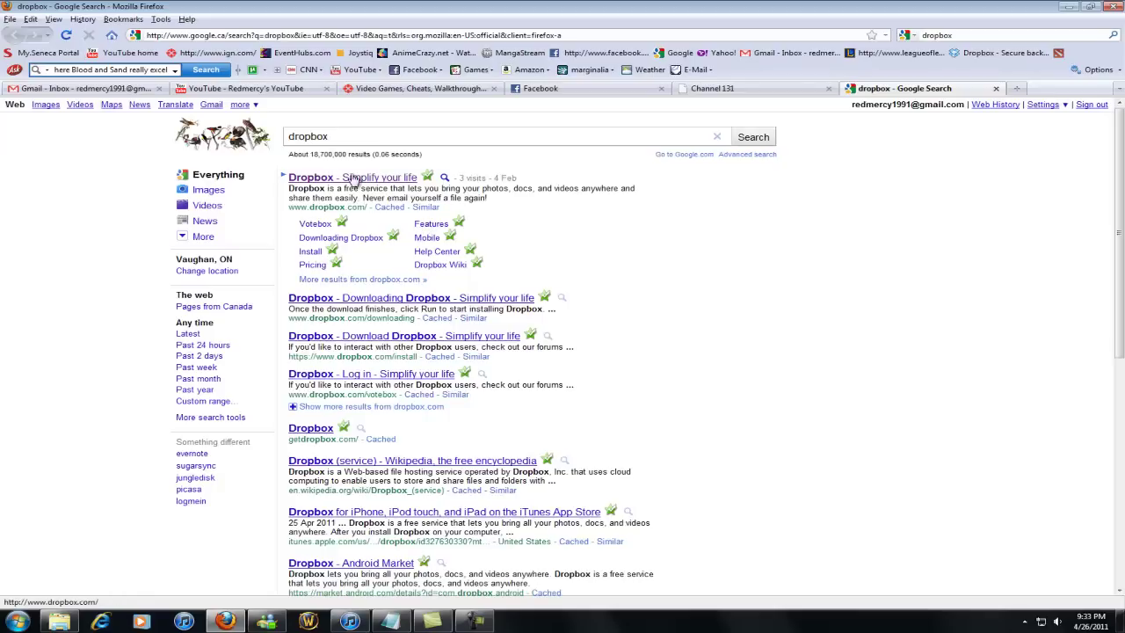
pyautogui.click(356, 180)
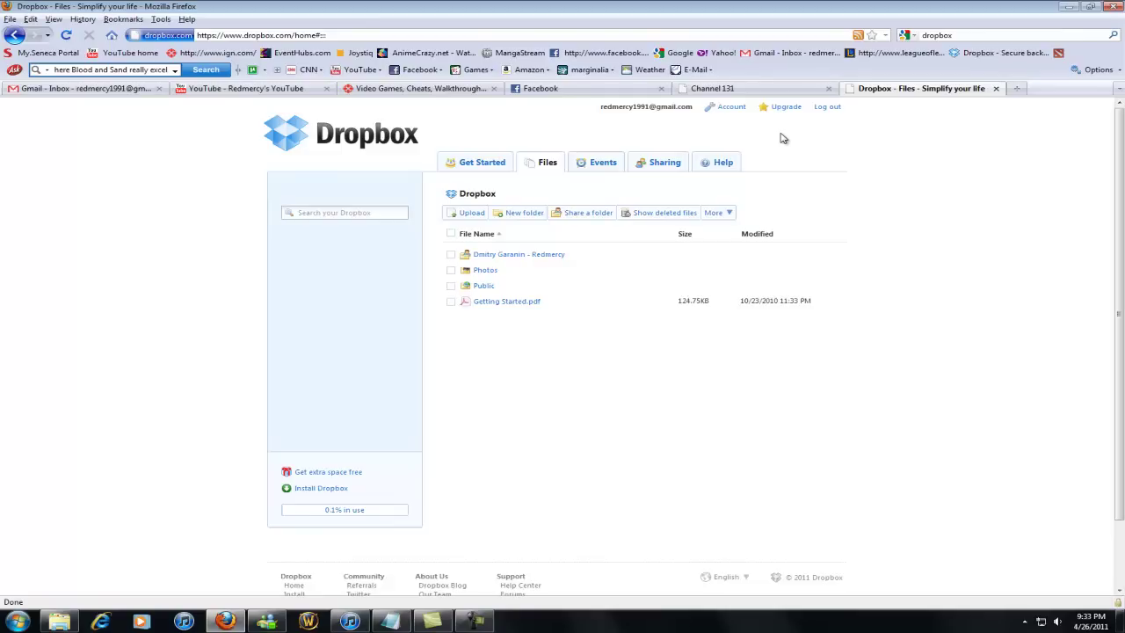
pyautogui.click(997, 88)
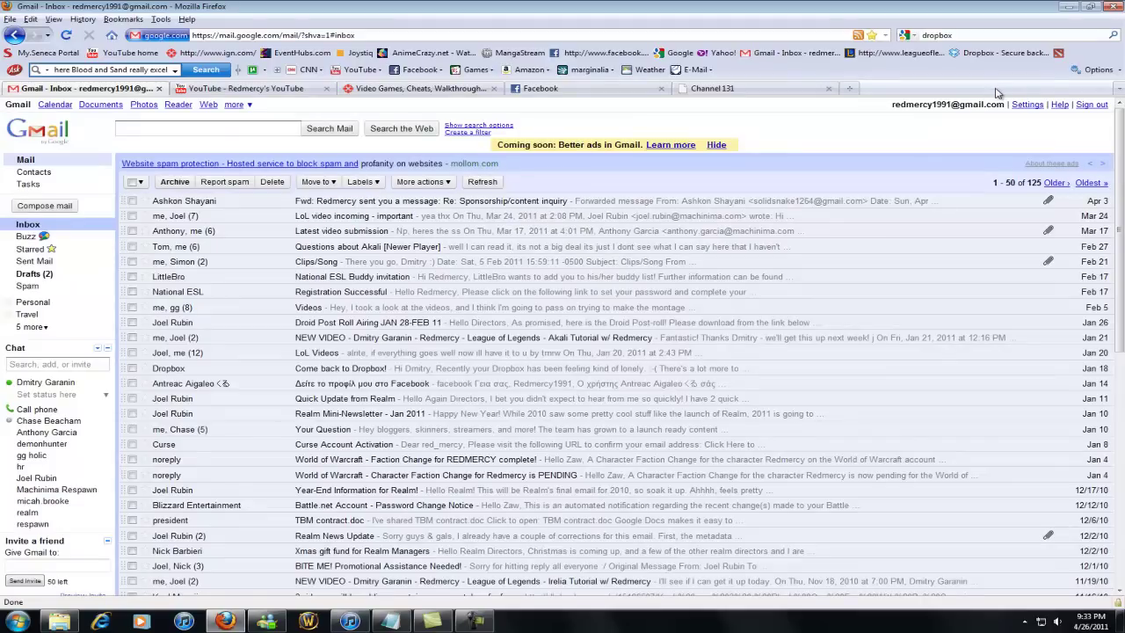
# Open the My Dropbox folder from the tray icon and go into its empty Public folder.
pyautogui.click(1069, 7)
pyautogui.click(1024, 622)
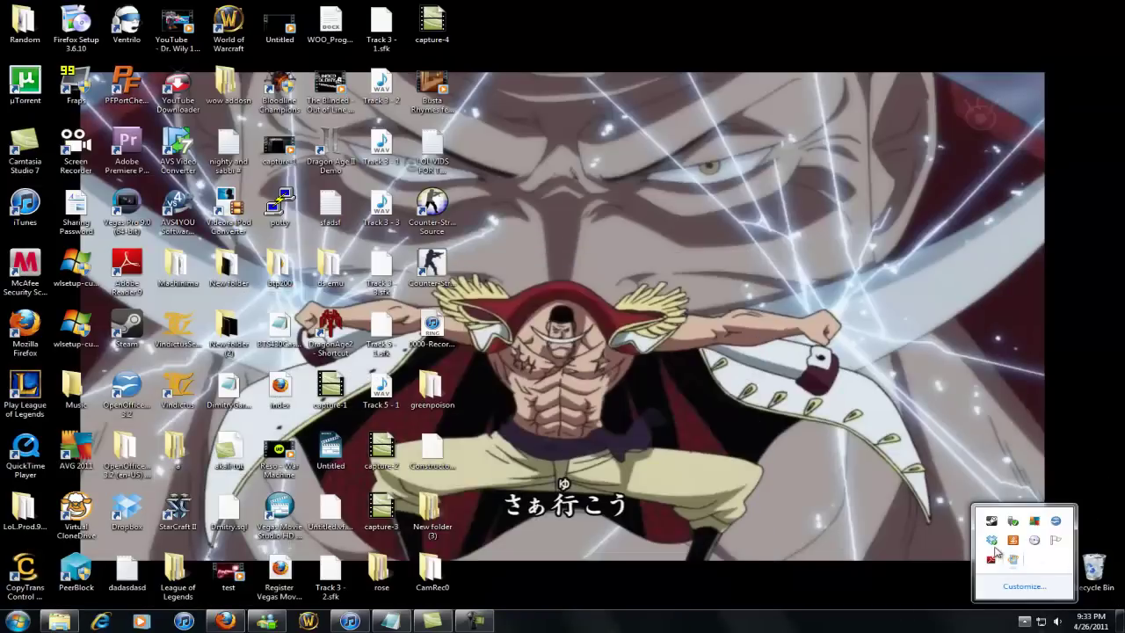
pyautogui.doubleClick(993, 547)
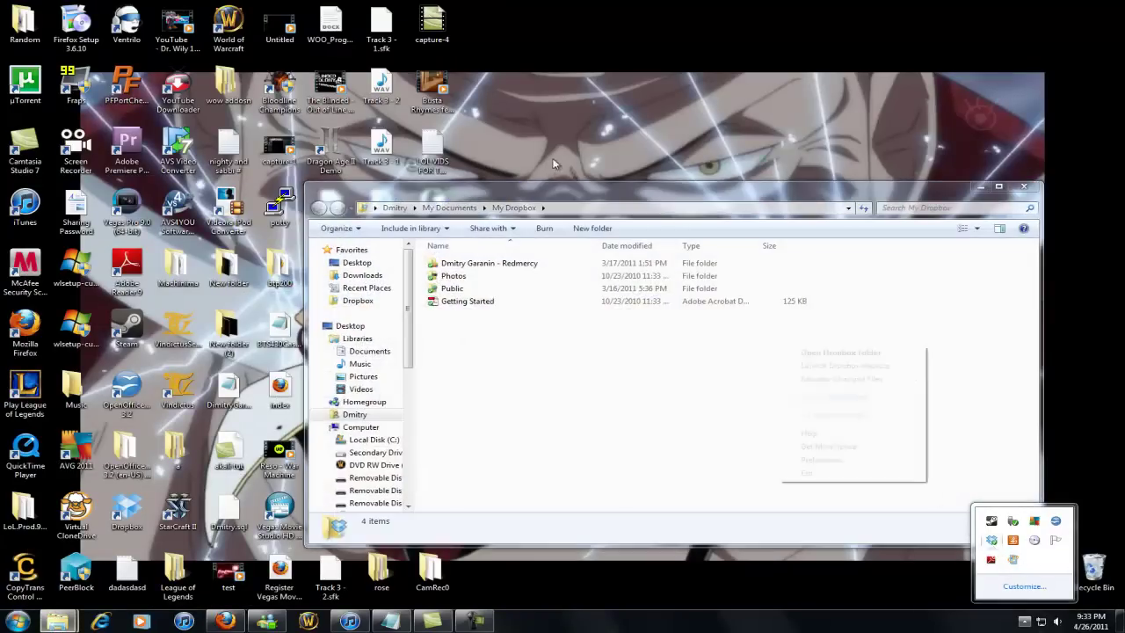
pyautogui.click(490, 346)
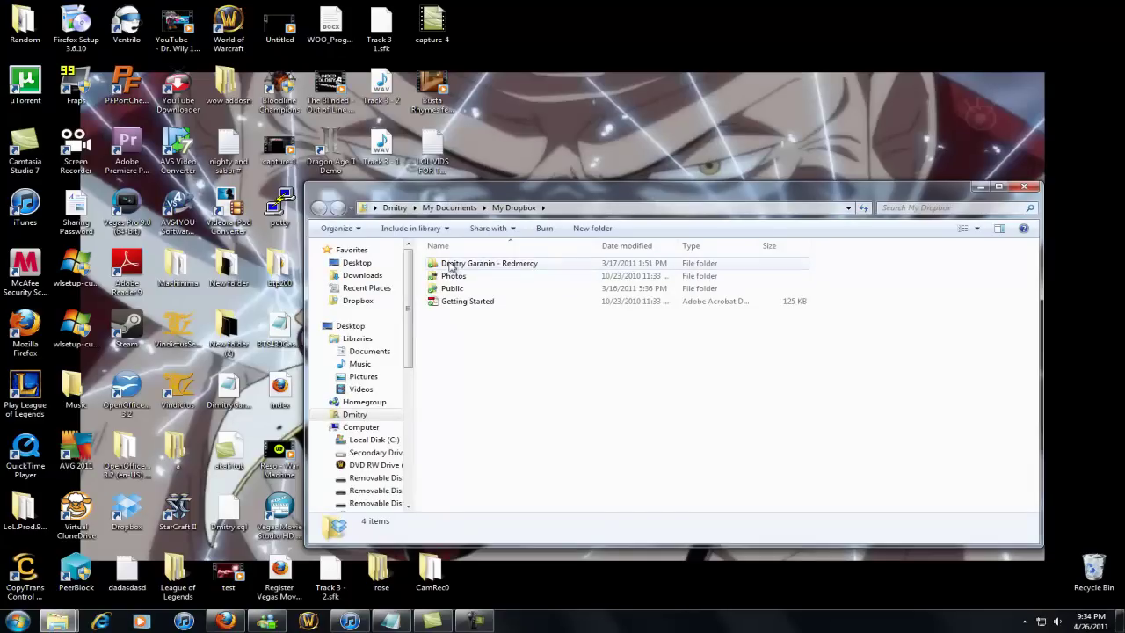
pyautogui.doubleClick(464, 292)
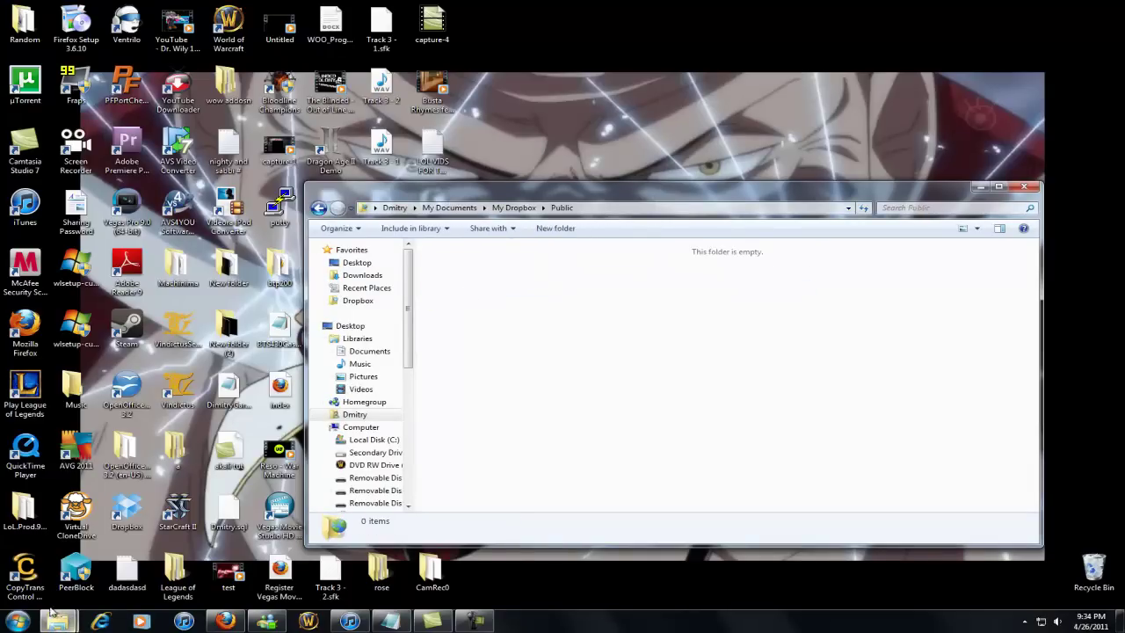
# Open a second Explorer window through Start > Computer showing the Videos library.
pyautogui.moveTo(57, 621)
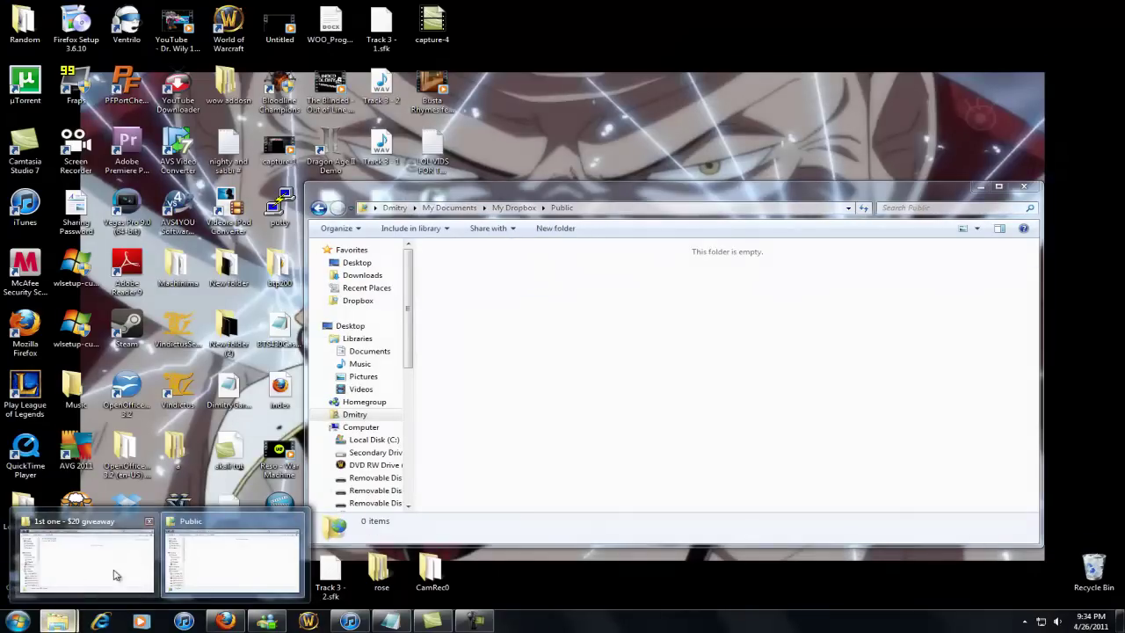
pyautogui.click(15, 626)
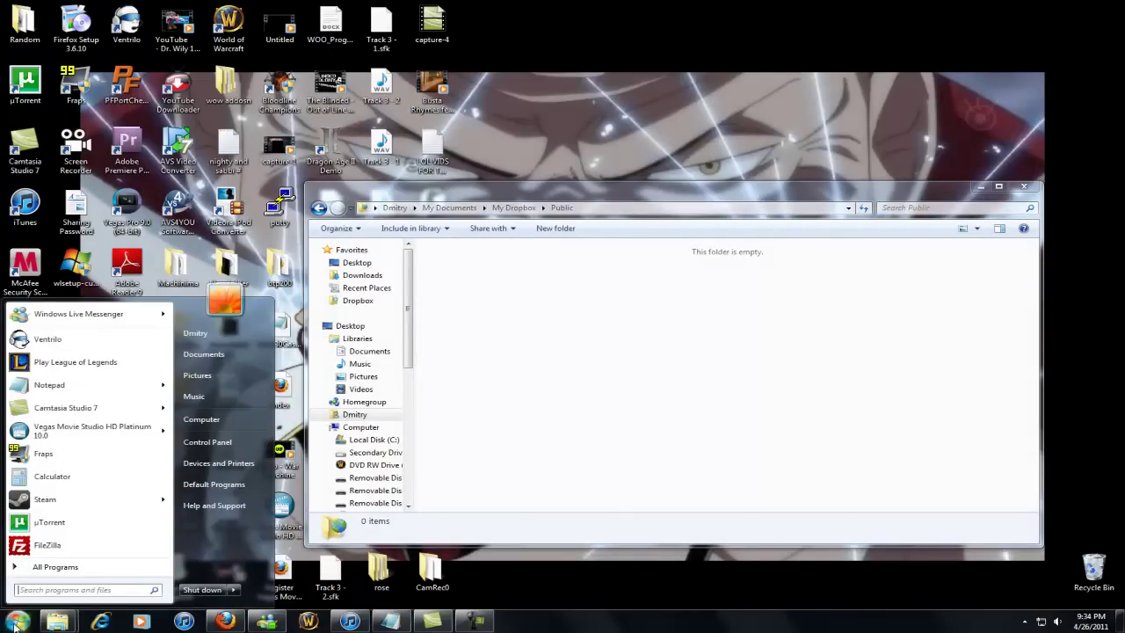
pyautogui.click(204, 420)
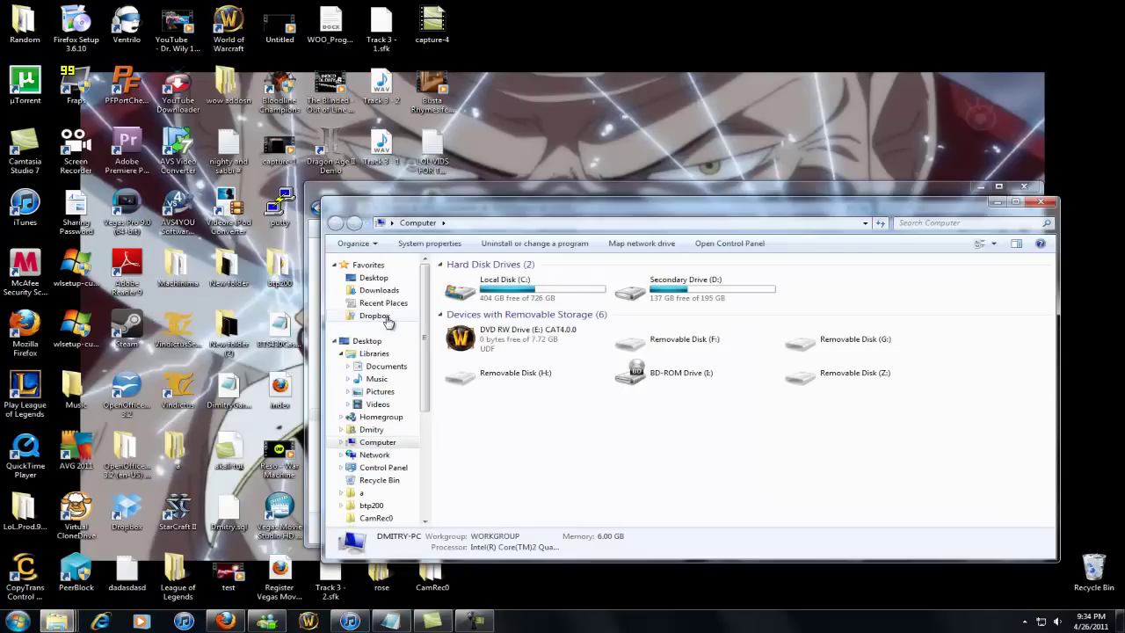
pyautogui.click(378, 405)
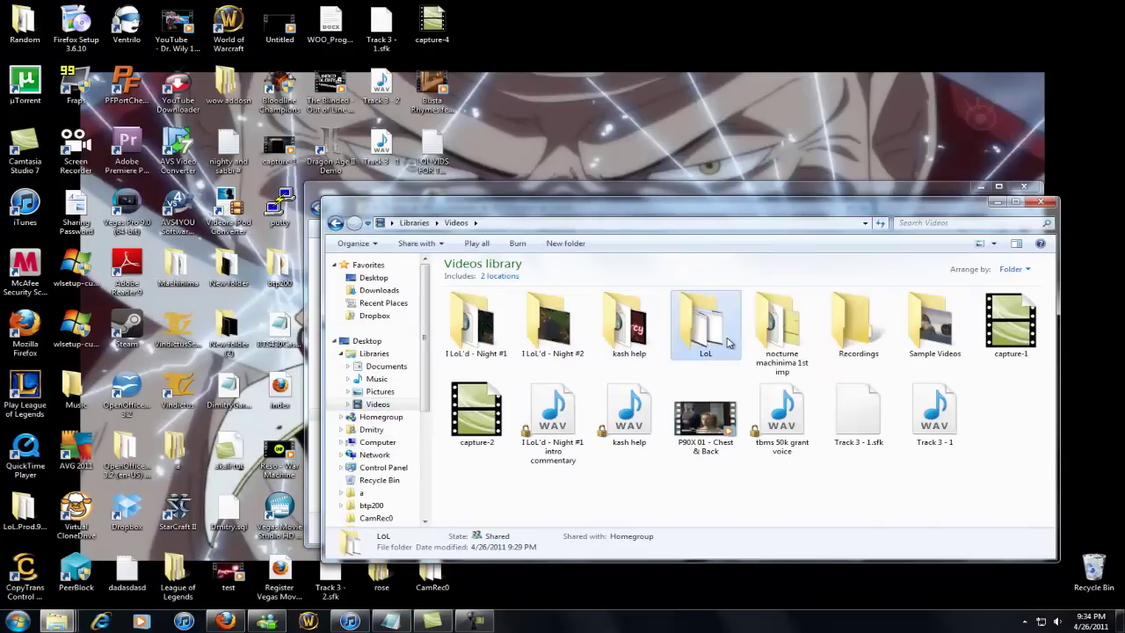
# Go into LoL > Normals > EP1 - Karma first game and move p1 into the Public folder.
pyautogui.doubleClick(703, 321)
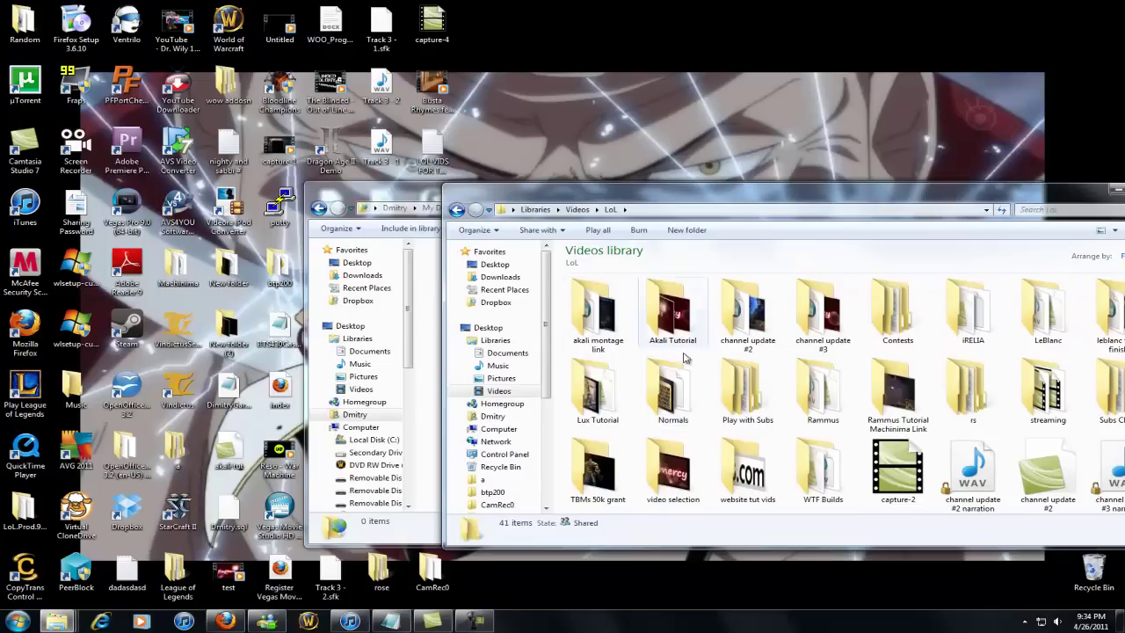
pyautogui.doubleClick(669, 398)
pyautogui.doubleClick(598, 312)
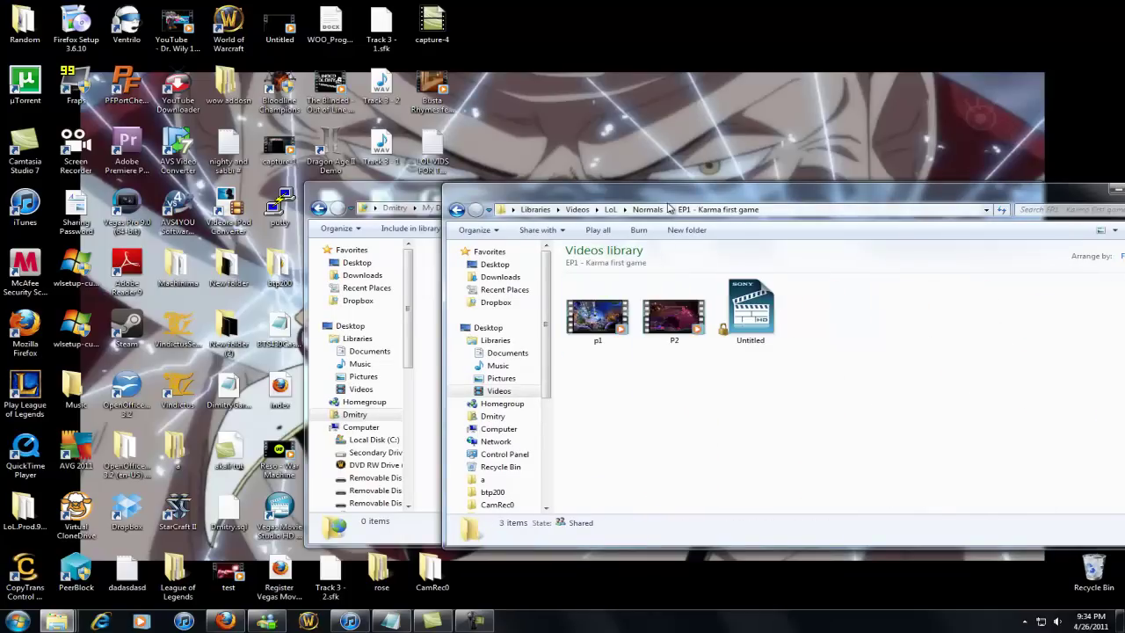
pyautogui.moveTo(748, 184); pyautogui.dragTo(941, 186)
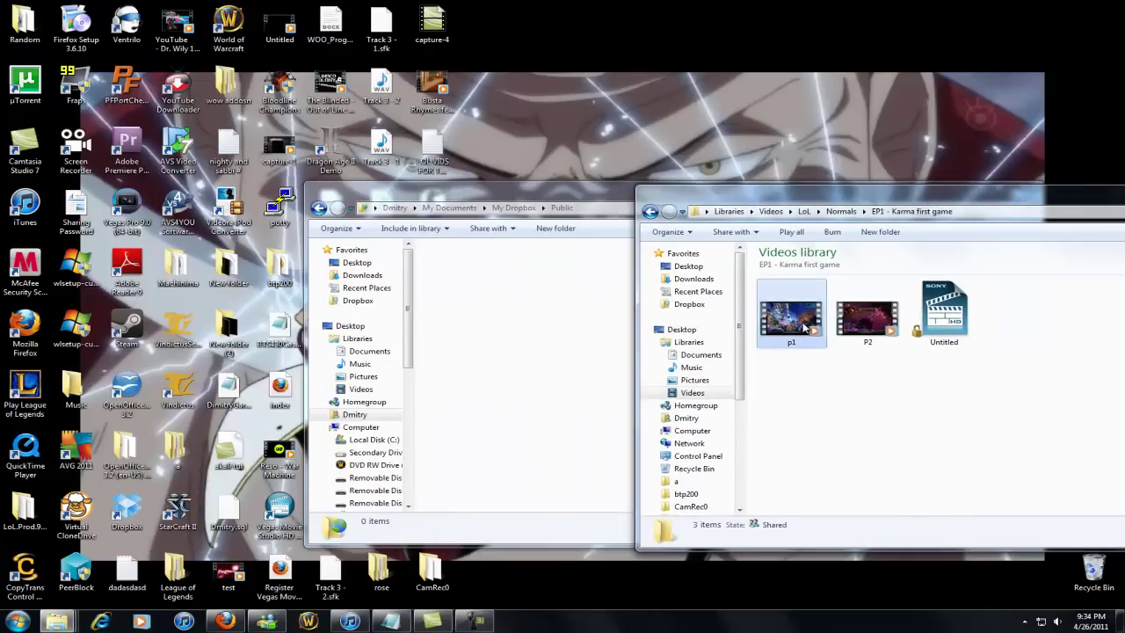
pyautogui.moveTo(787, 321)
pyautogui.mouseDown()
pyautogui.moveTo(809, 343)
pyautogui.moveTo(792, 330)
pyautogui.moveTo(508, 301)
pyautogui.mouseUp()
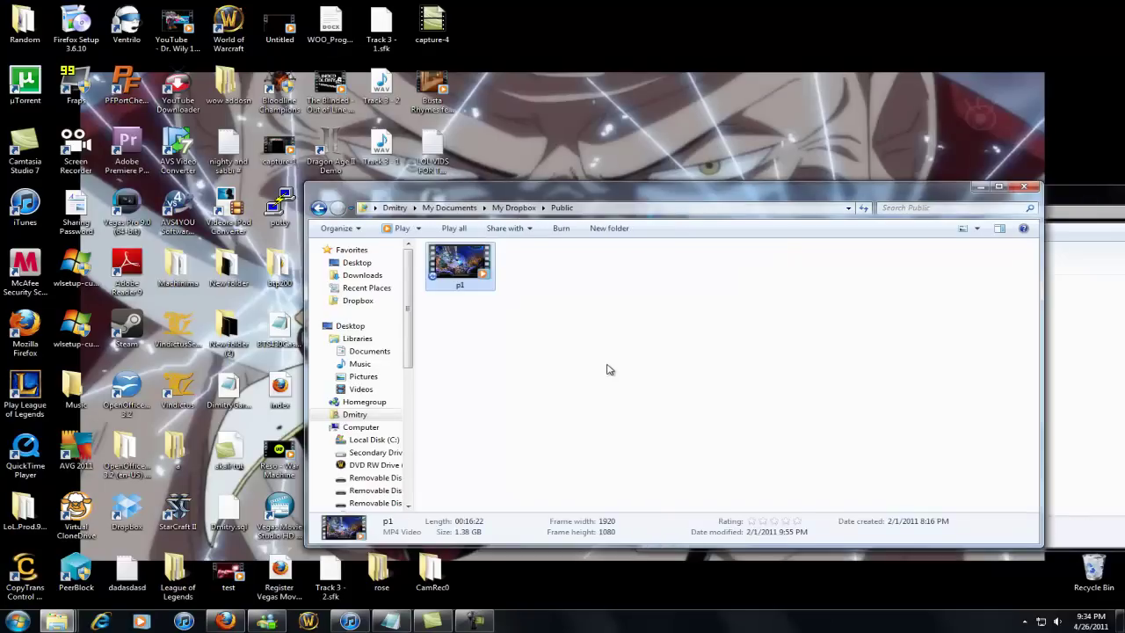
pyautogui.click(607, 372)
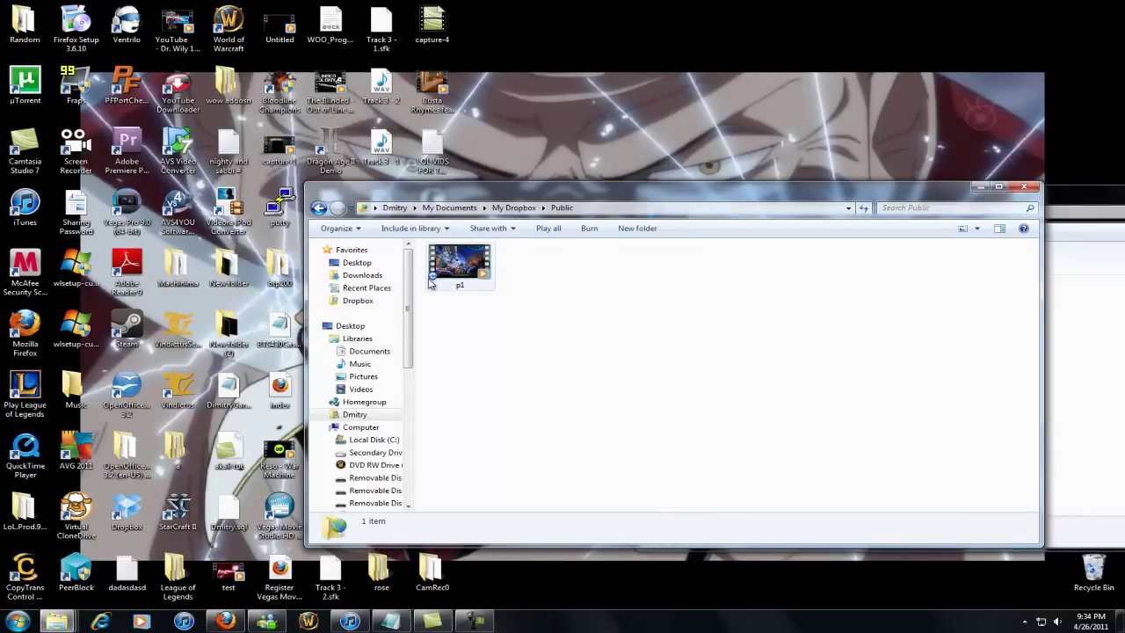
pyautogui.moveTo(631, 200)
pyautogui.mouseDown()
pyautogui.moveTo(455, 394)
pyautogui.moveTo(545, 158)
pyautogui.mouseUp()
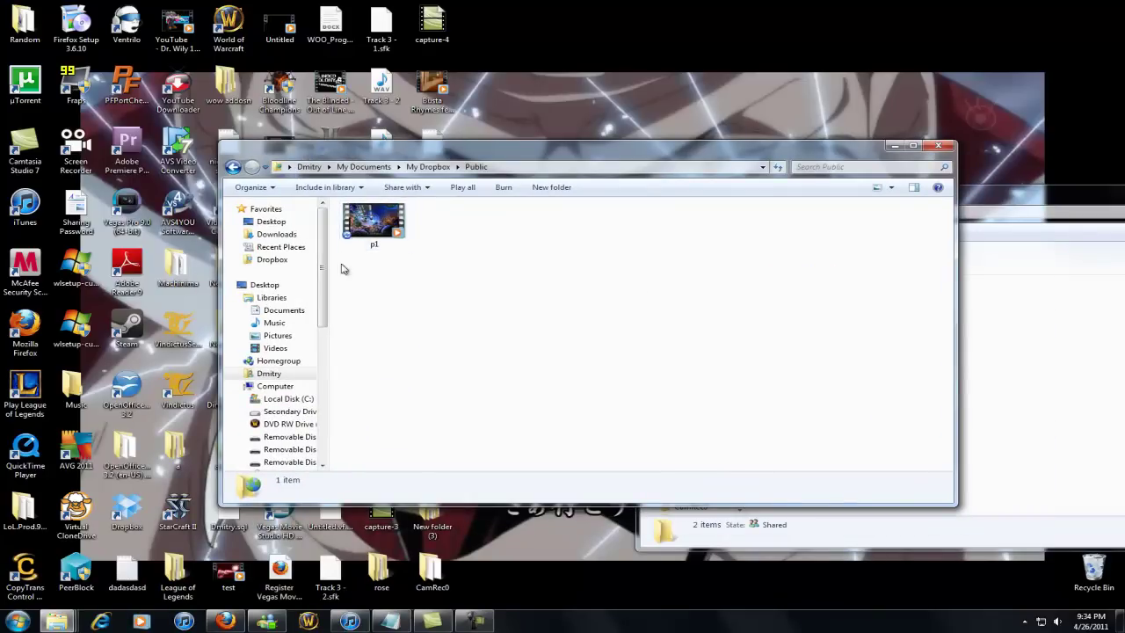
# Browse up to My Dropbox and its account folder, then reopen the Public folder.
pyautogui.click(426, 168)
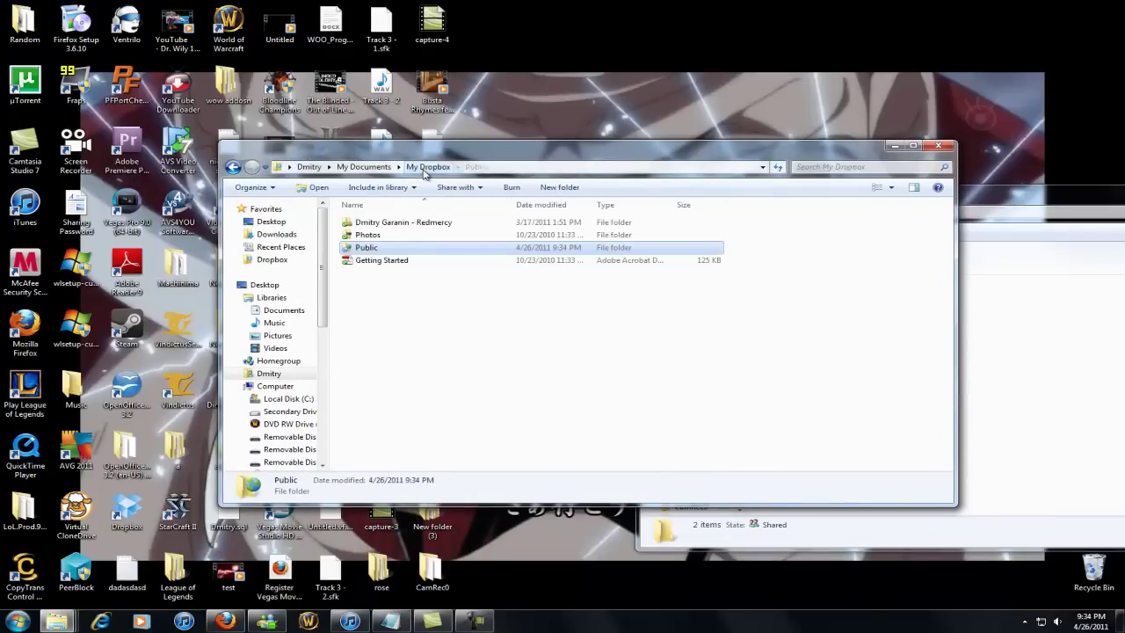
pyautogui.doubleClick(399, 223)
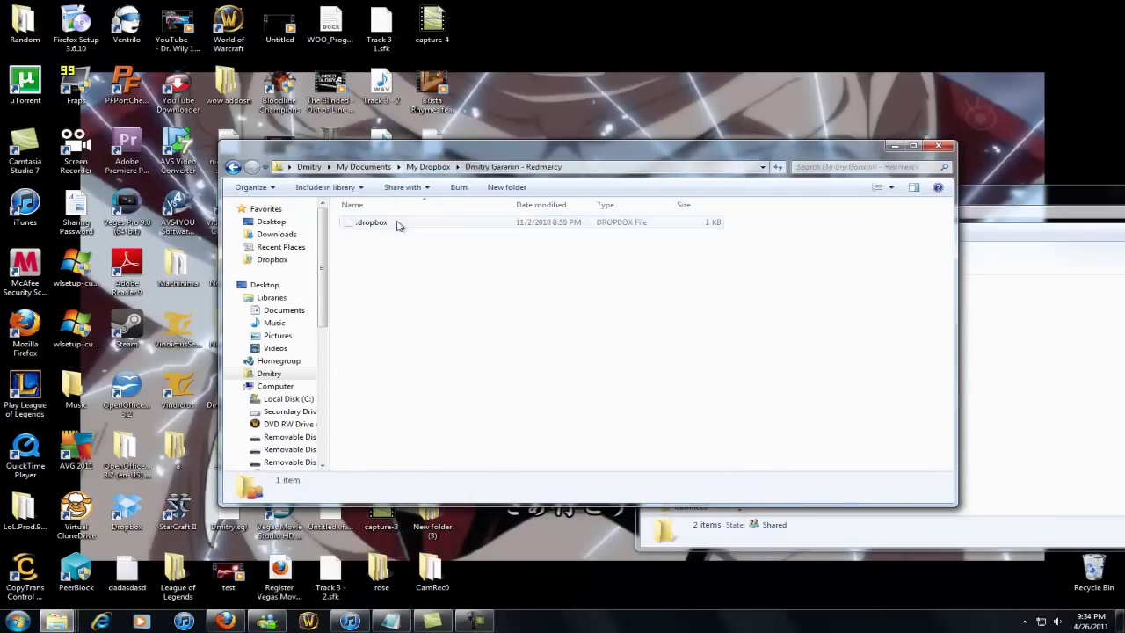
pyautogui.click(428, 167)
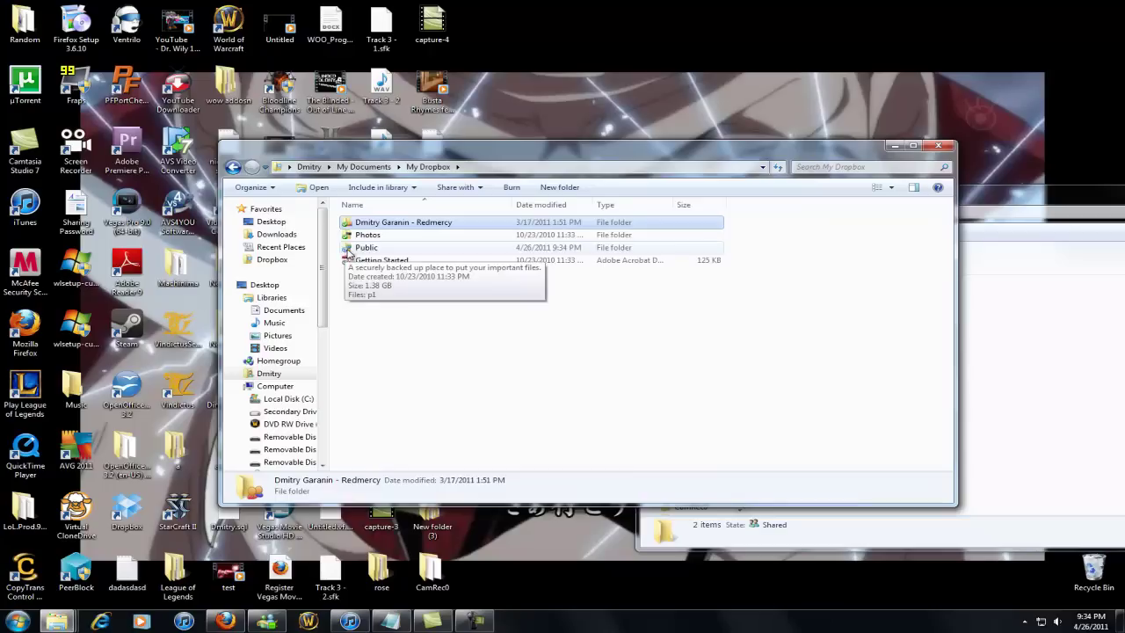
pyautogui.doubleClick(357, 251)
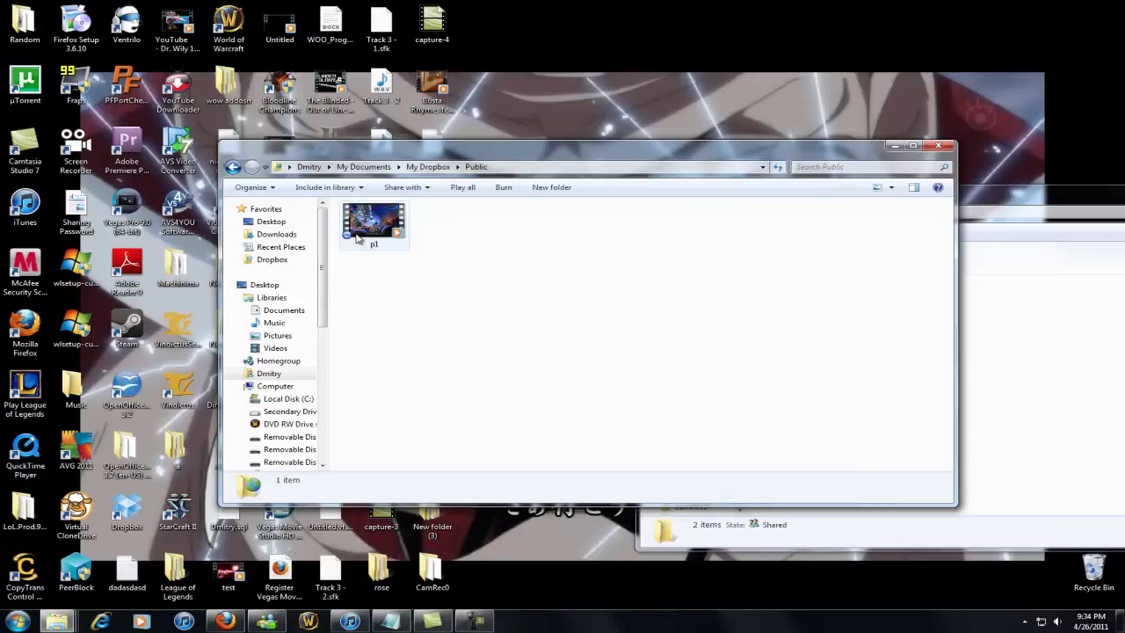
# Copy p1's Dropbox public link and switch back to the Gmail inbox in Firefox.
pyautogui.rightClick(364, 224)
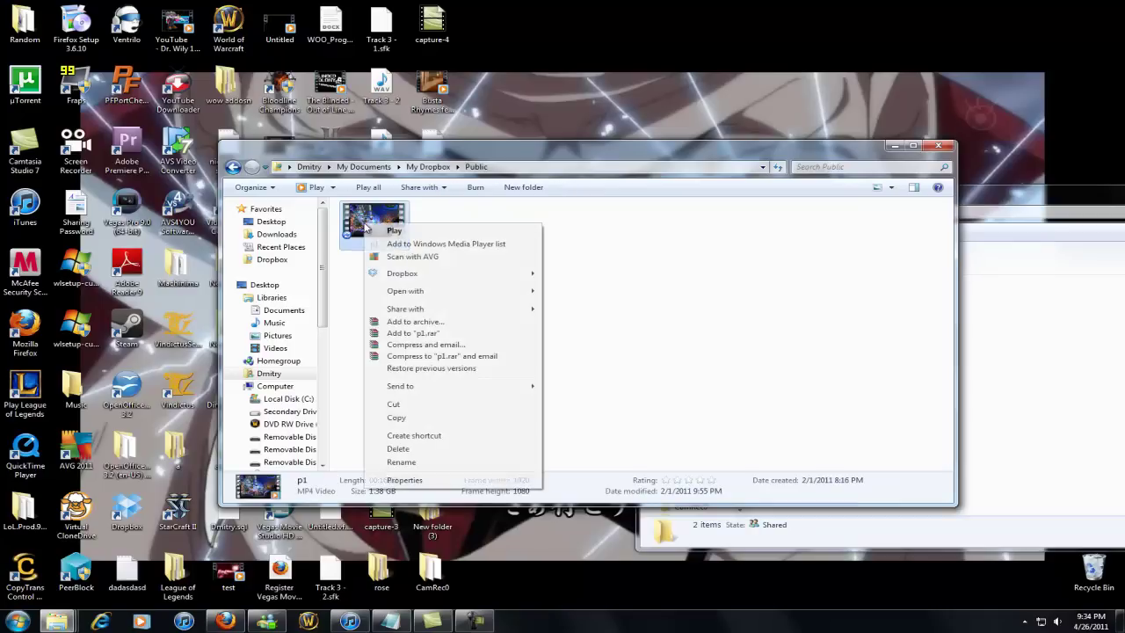
pyautogui.moveTo(456, 274)
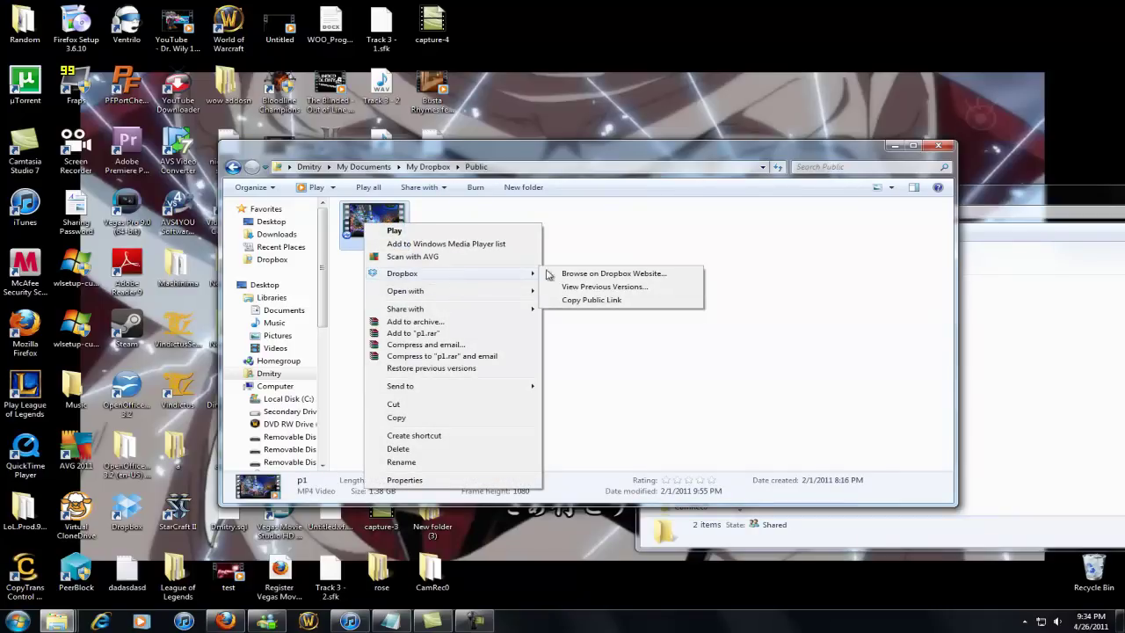
pyautogui.click(591, 300)
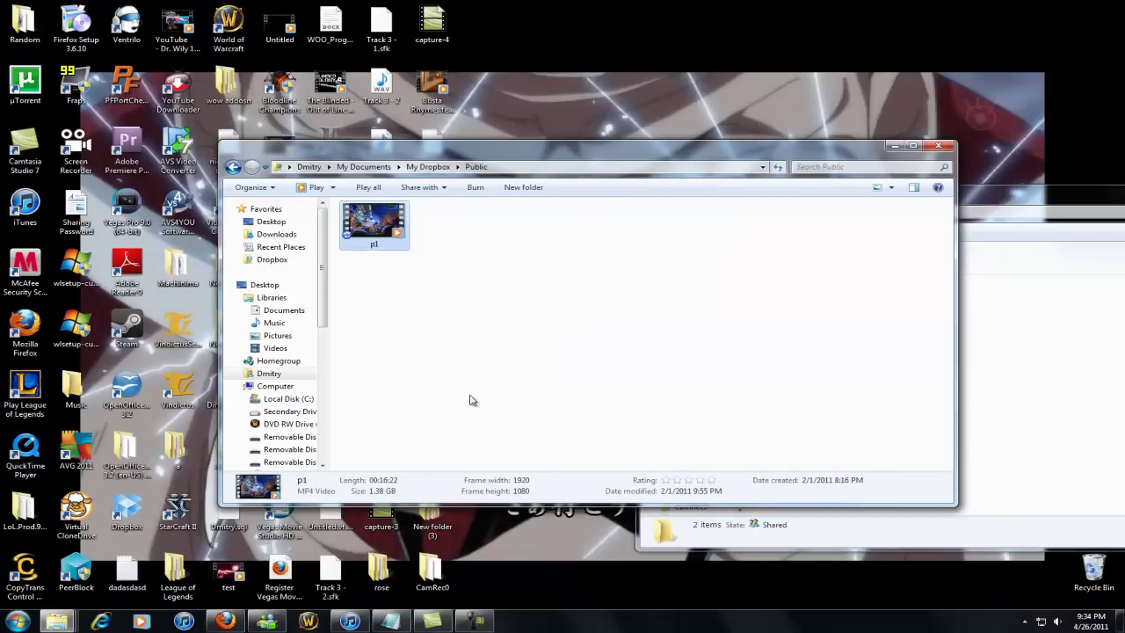
pyautogui.hotkey('alt', 'Tab')
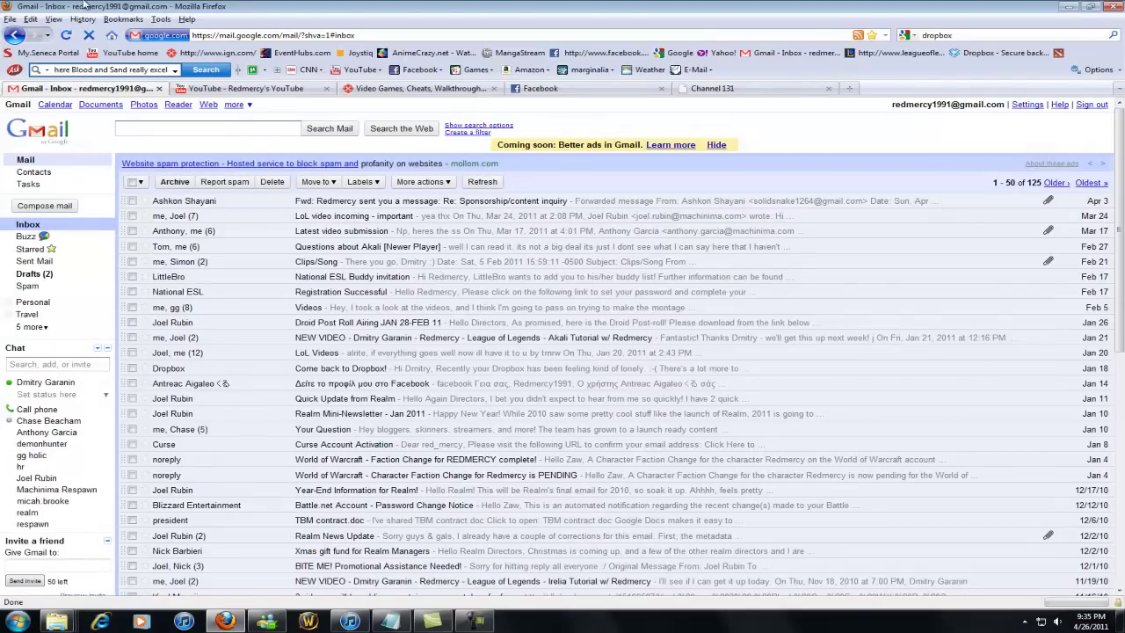
# Compose a new message with placeholder subject 'asdad' and recipient 'asdasd'.
pyautogui.click(42, 202)
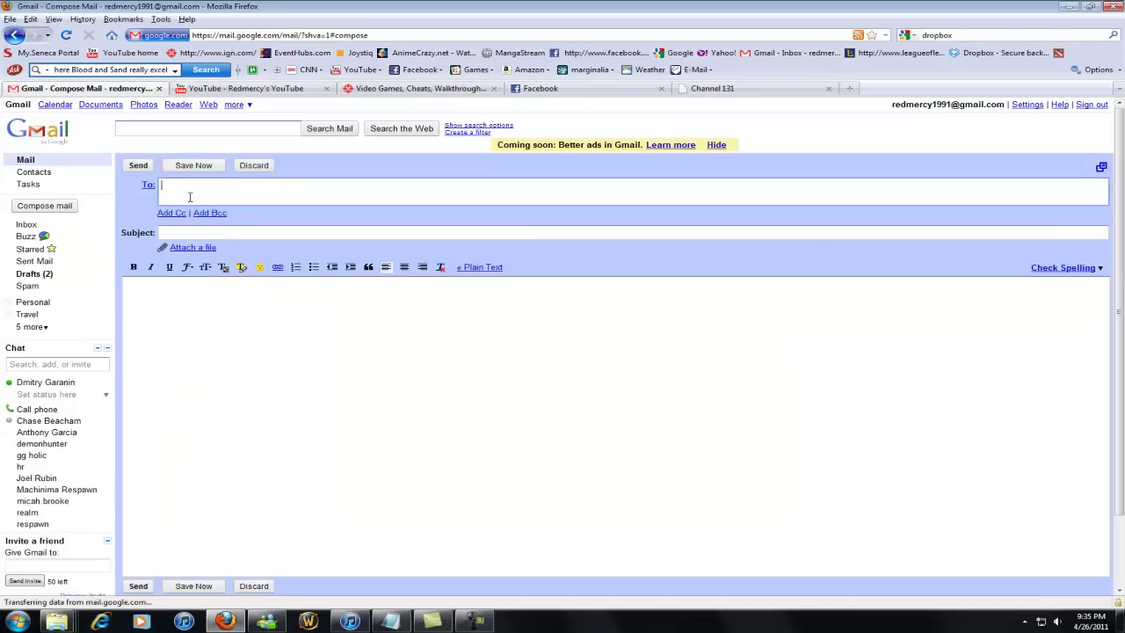
pyautogui.click(222, 233)
pyautogui.write('asdad')
pyautogui.click(211, 199)
pyautogui.write('asdasd')
# Paste the Dropbox public link into the body, then select and delete it.
pyautogui.click(195, 324)
pyautogui.hotkey('ctrl', 'v')
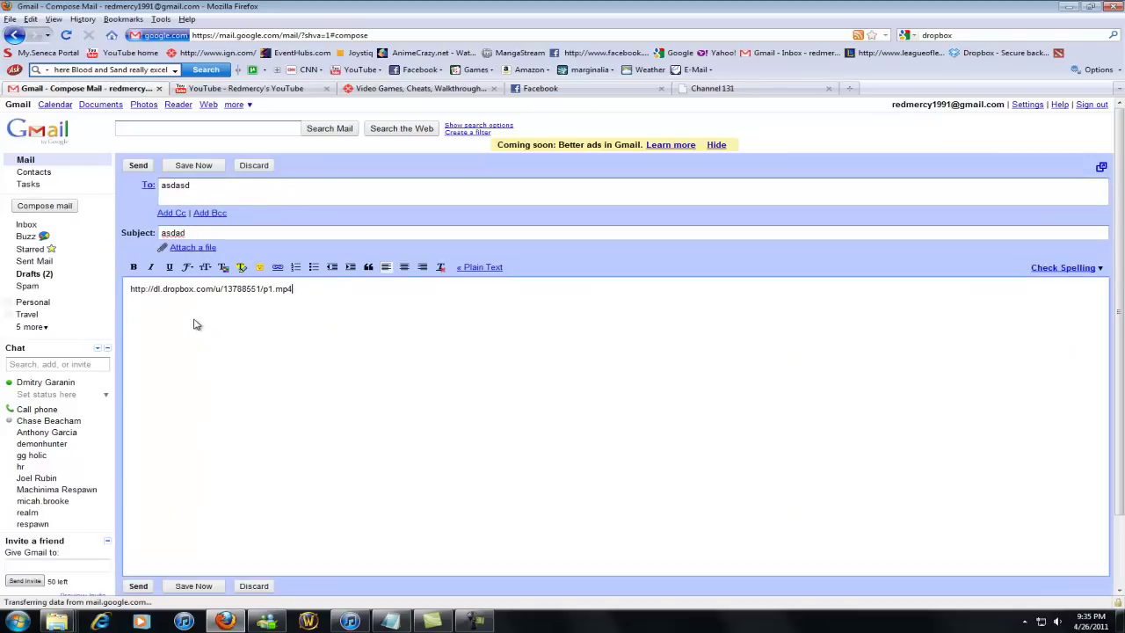
pyautogui.moveTo(321, 292); pyautogui.dragTo(130, 290)
pyautogui.press('Delete')
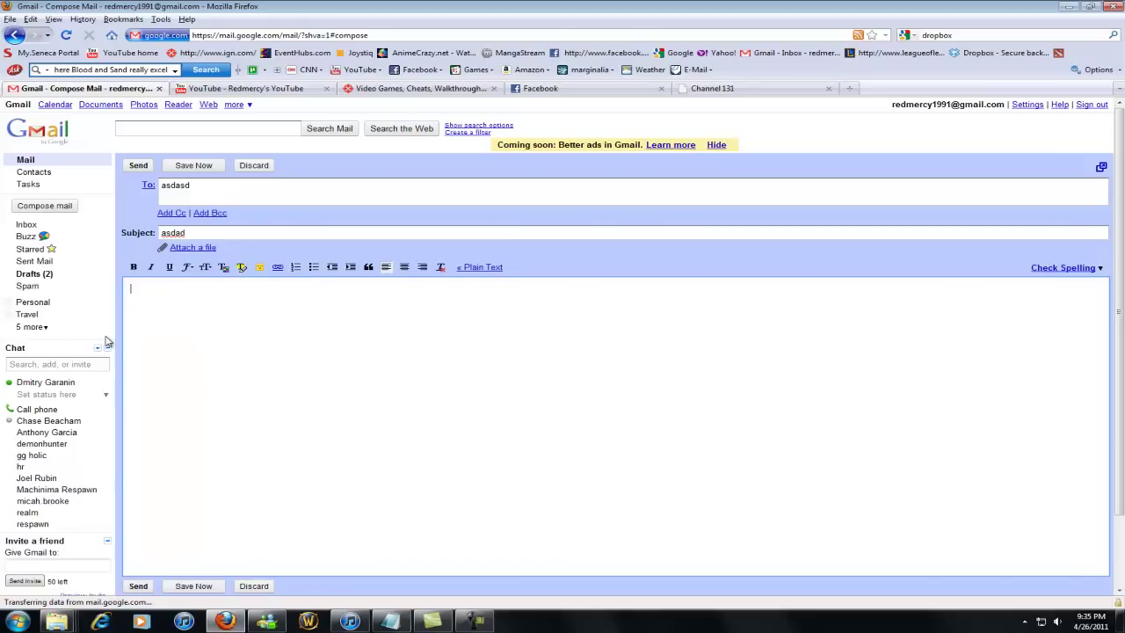
# Close the Videos library Explorer window.
pyautogui.click(466, 623)
pyautogui.click(464, 625)
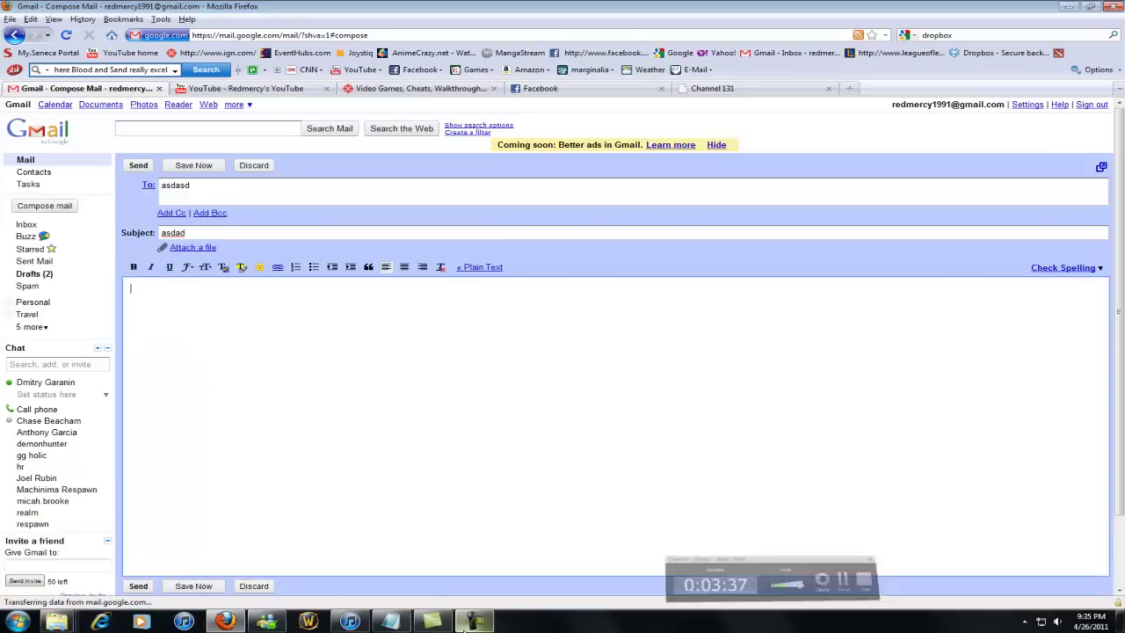
pyautogui.moveTo(226, 622)
pyautogui.click(369, 572)
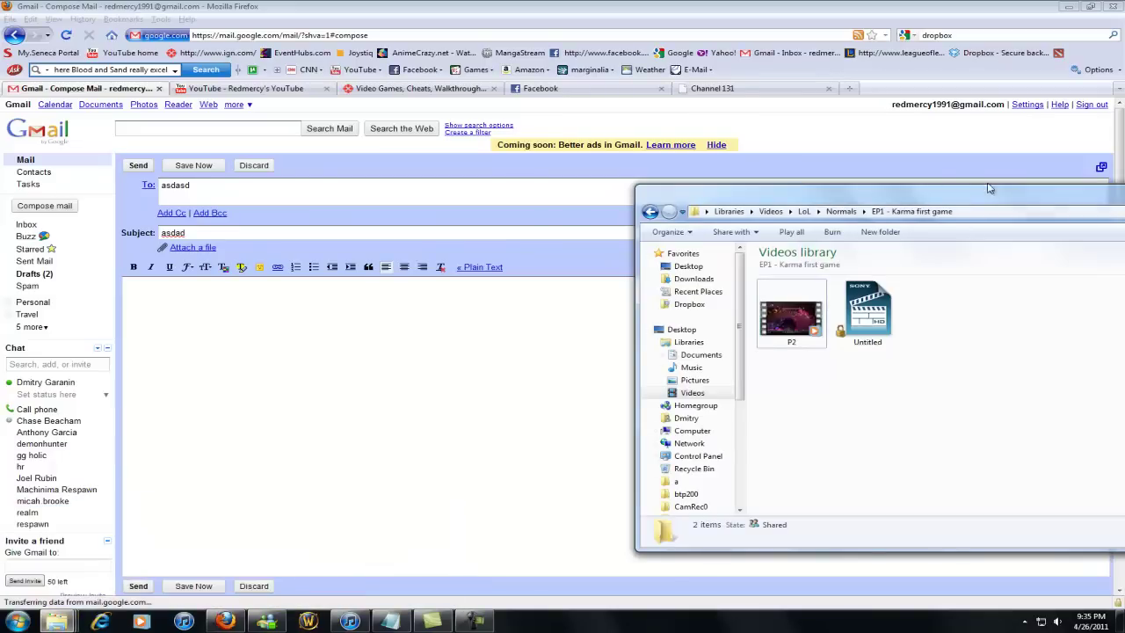
pyautogui.moveTo(879, 146); pyautogui.dragTo(464, 195)
pyautogui.click(1005, 197)
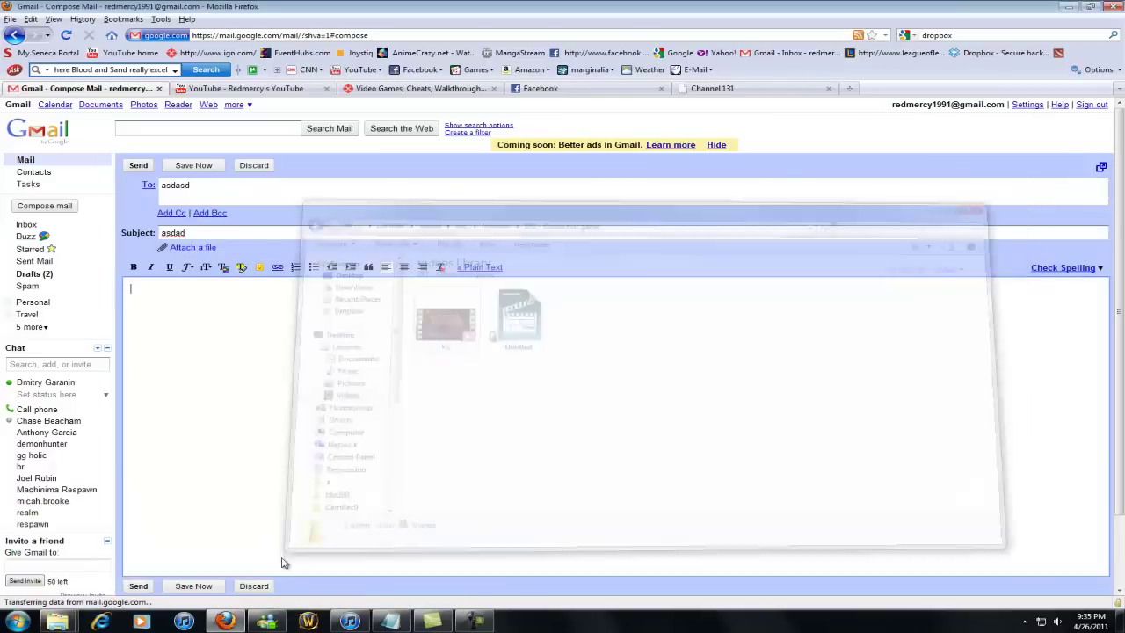
# Delete p1 from the Dropbox Public folder, confirming the prompt, and close that window.
pyautogui.moveTo(55, 622)
pyautogui.click(227, 552)
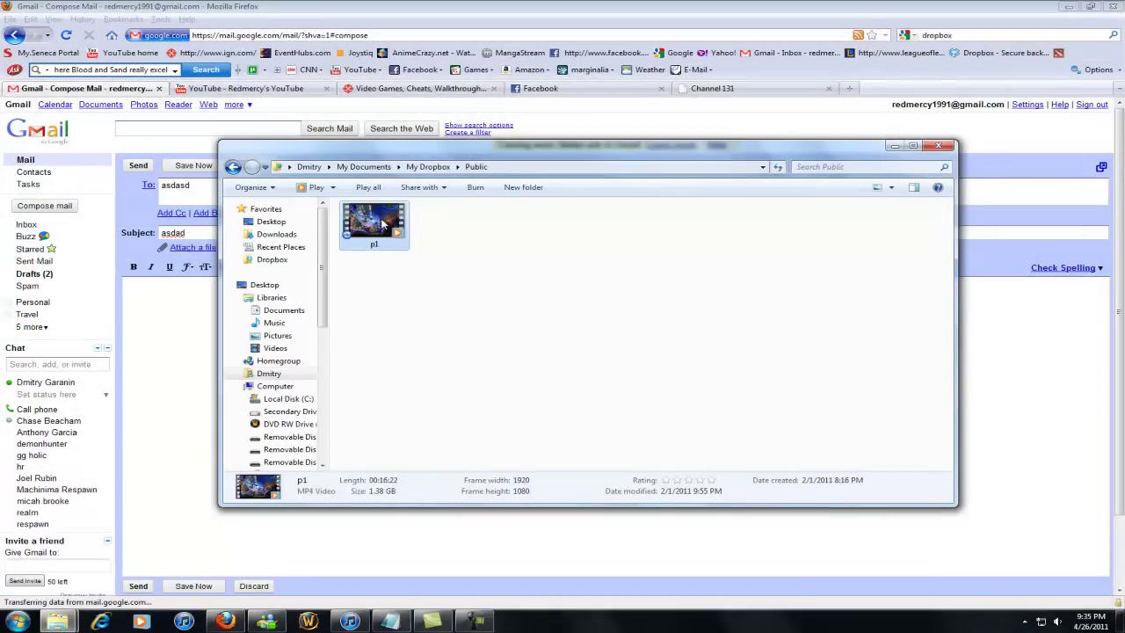
pyautogui.press('Delete')
pyautogui.click(631, 346)
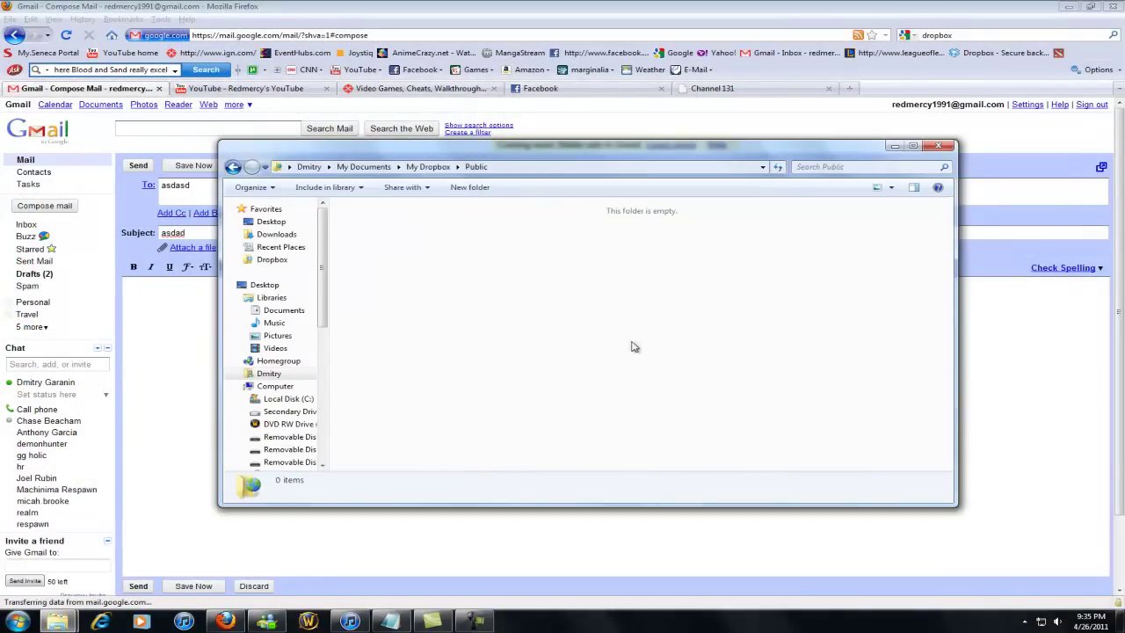
pyautogui.click(938, 145)
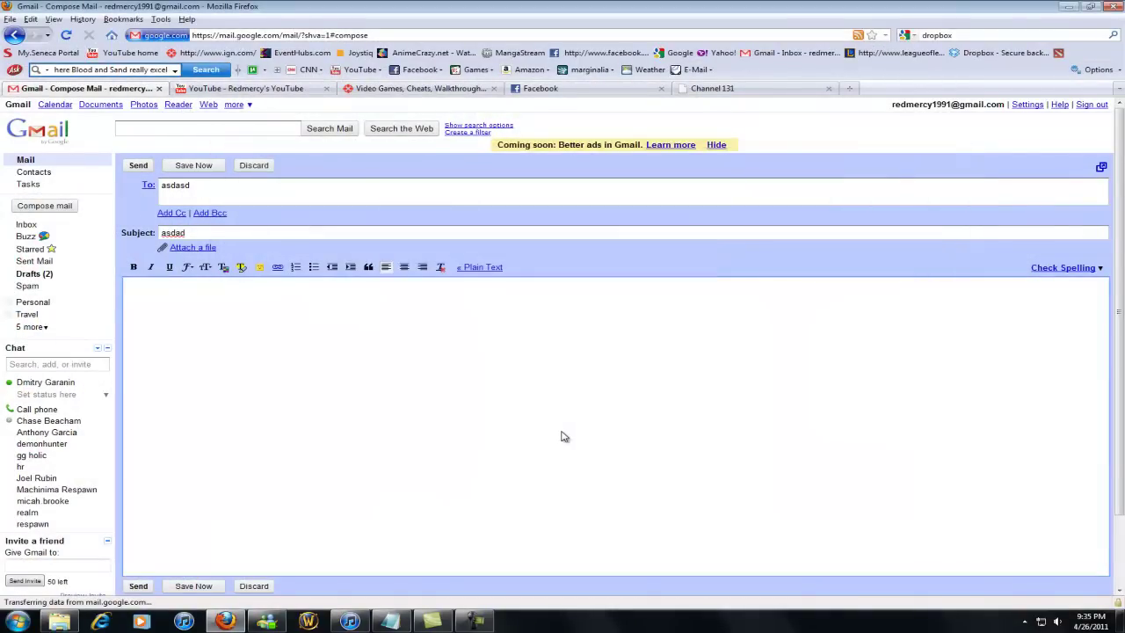
# Go to Inbox, cancelling once, then confirm discarding the unsent placeholder message.
pyautogui.click(27, 225)
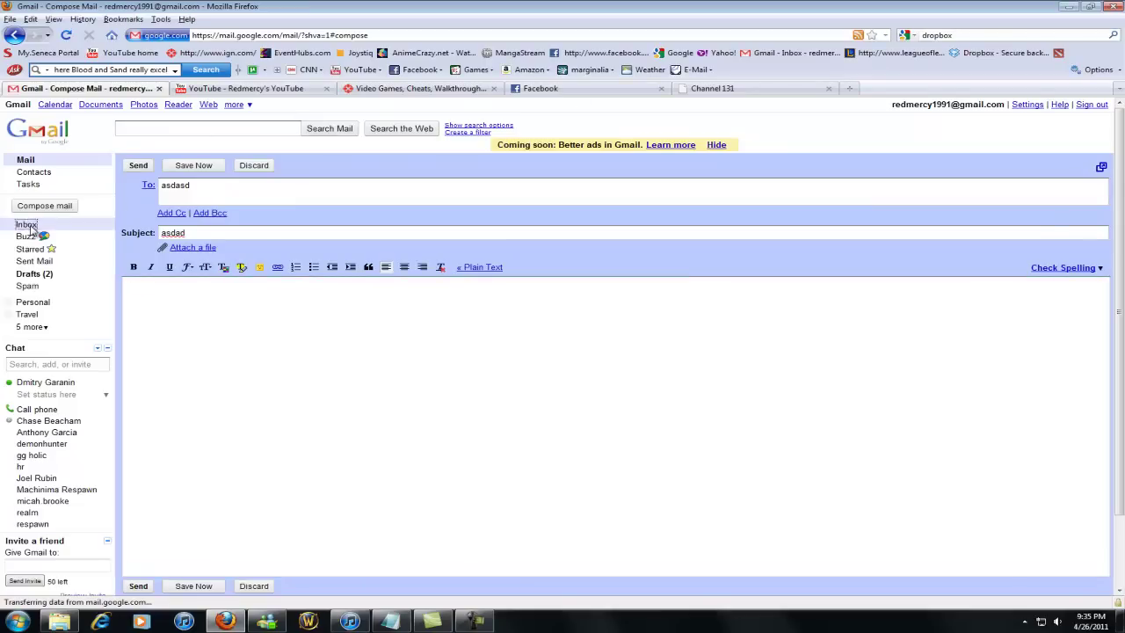
pyautogui.click(600, 333)
pyautogui.click(30, 226)
pyautogui.click(534, 328)
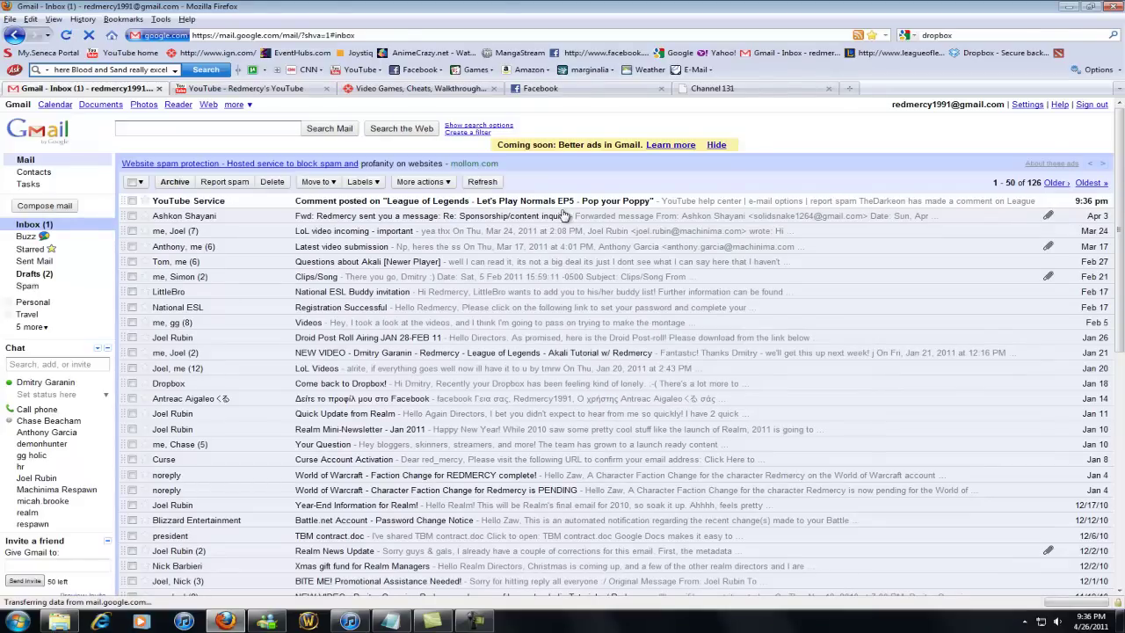
# Open the YouTube Service comment email, then tick it in the inbox and delete it.
pyautogui.click(565, 202)
pyautogui.click(59, 227)
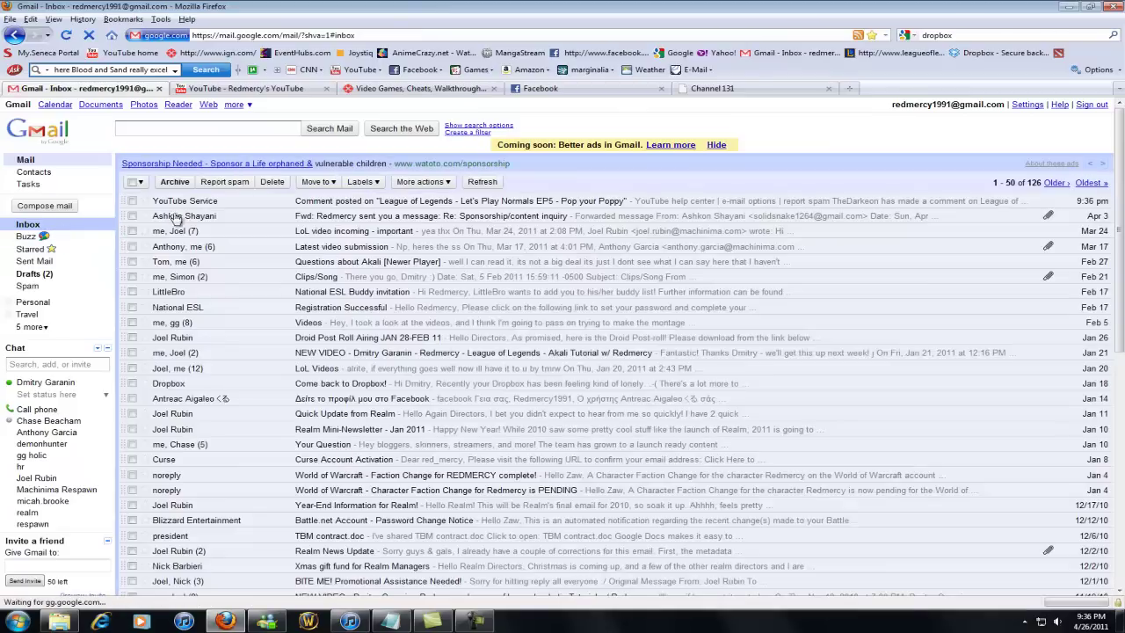
pyautogui.click(131, 200)
pyautogui.click(280, 183)
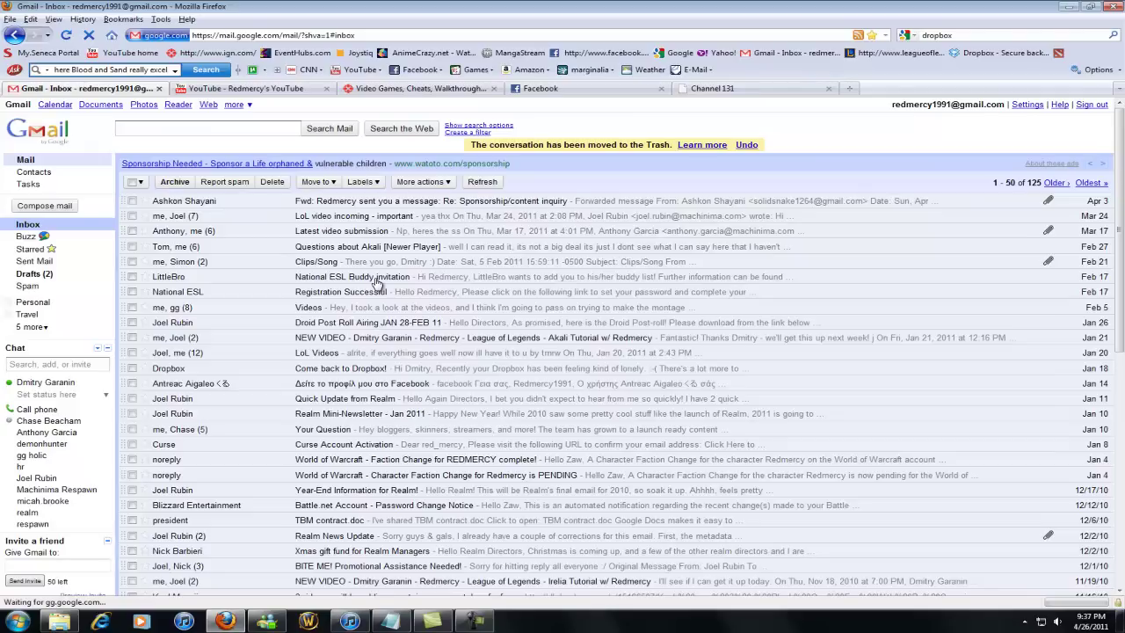
pyautogui.click(246, 88)
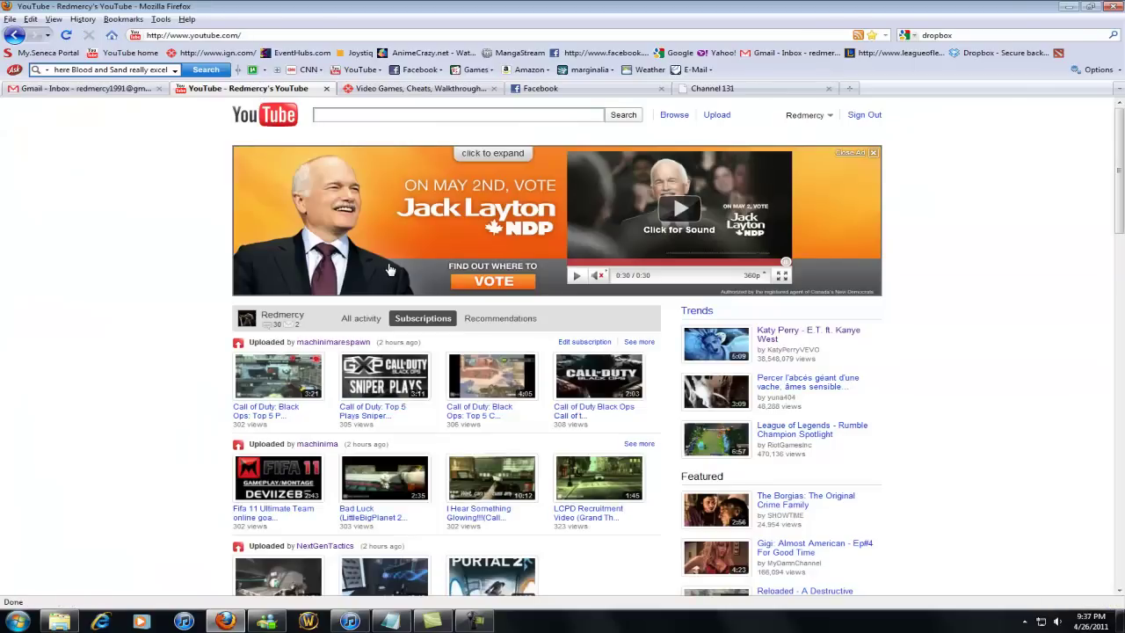
pyautogui.click(802, 115)
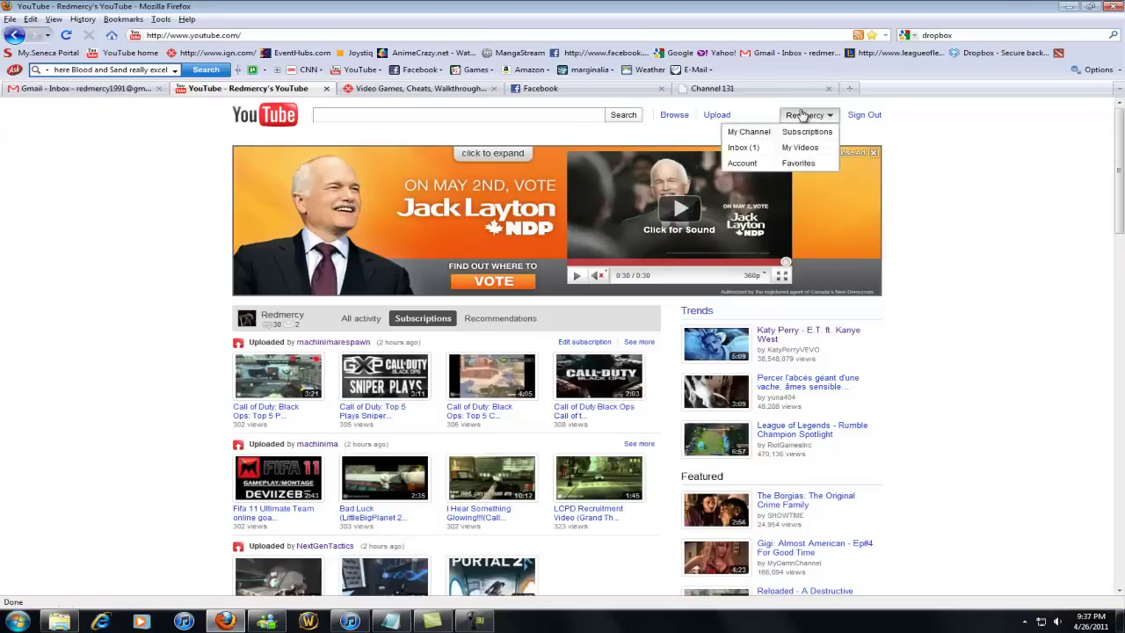
pyautogui.click(936, 179)
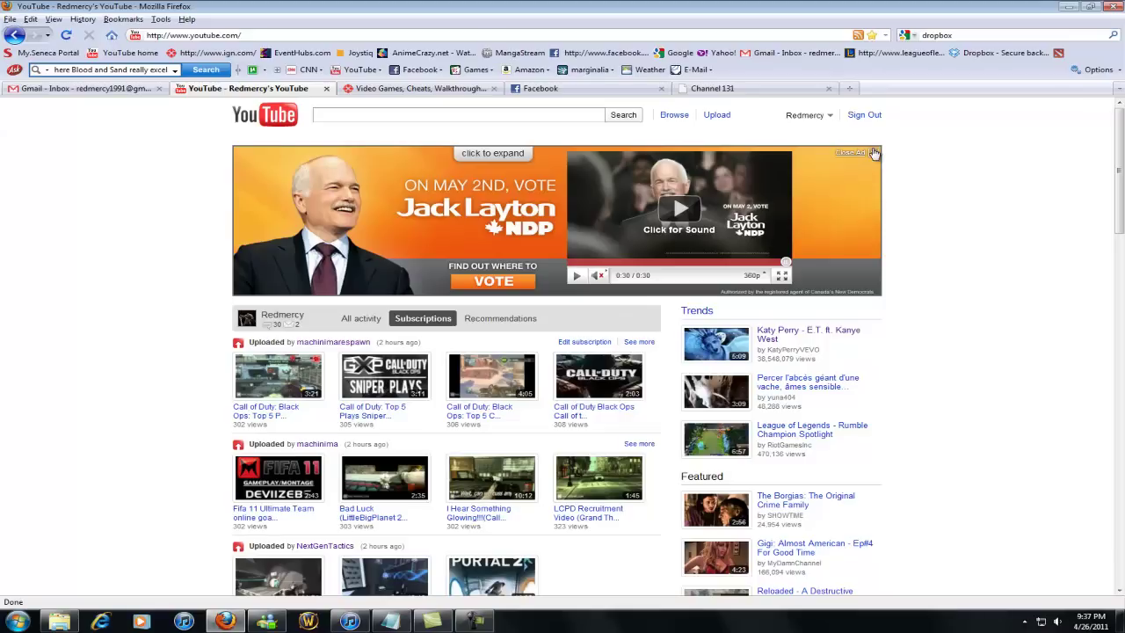
pyautogui.click(131, 91)
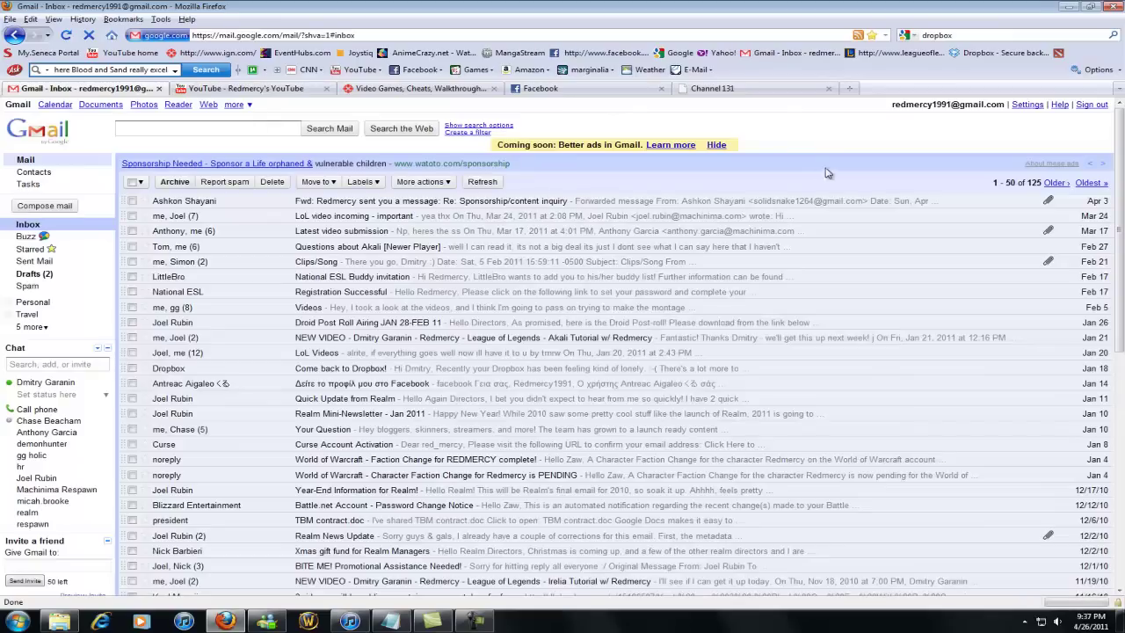
# Compose a new message with the subject 'IGN - Youtube name - Video Title'.
pyautogui.click(40, 205)
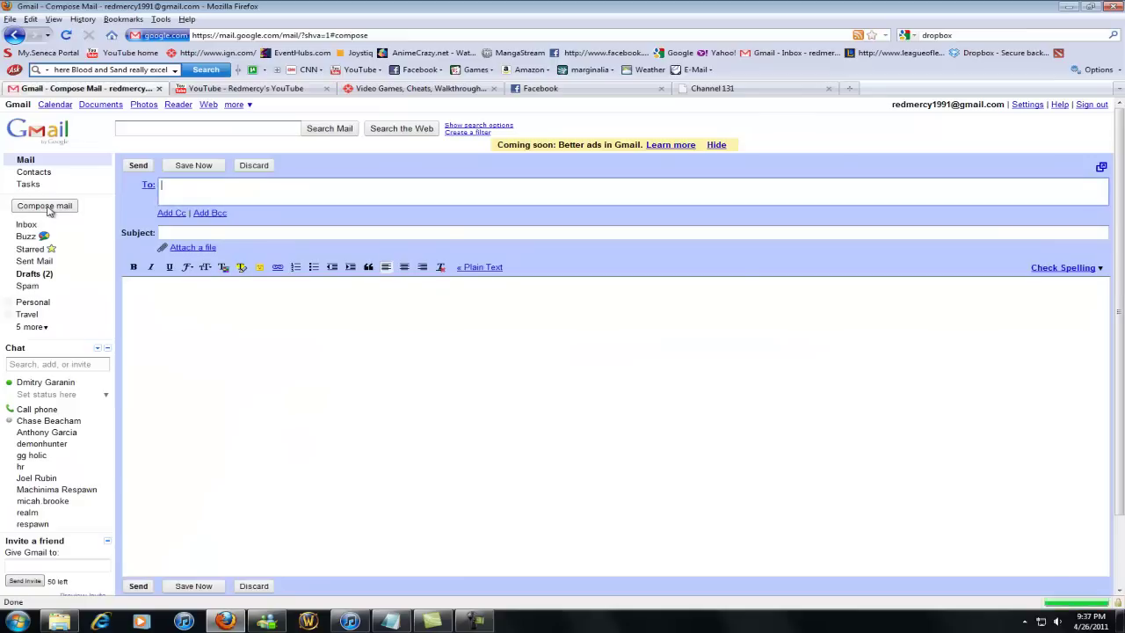
pyautogui.click(230, 231)
pyautogui.write('IGN')
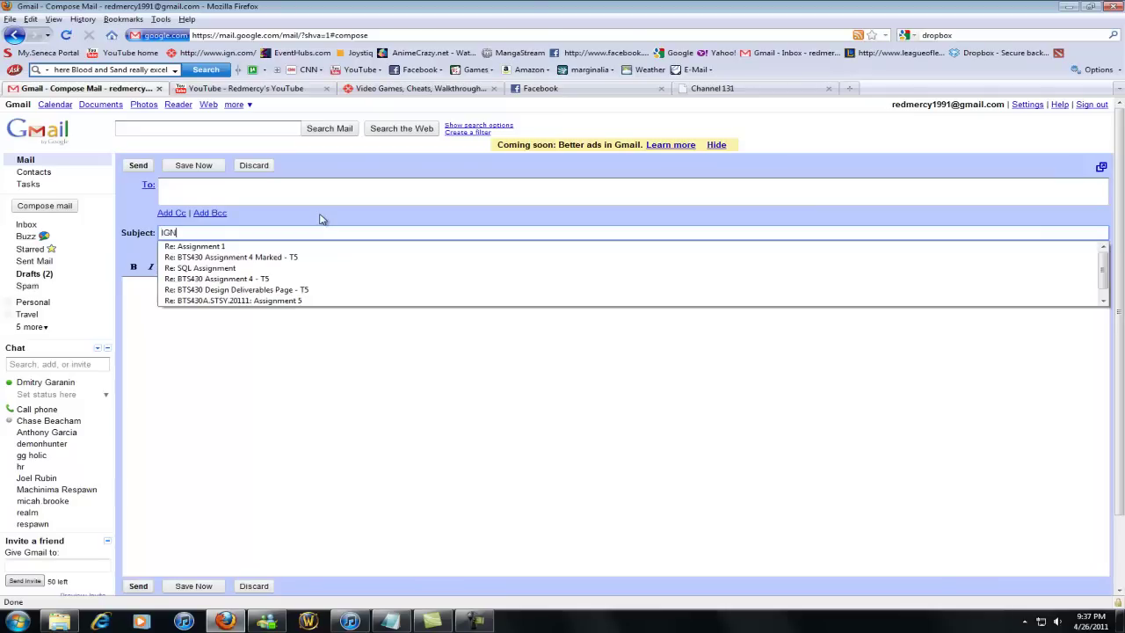
pyautogui.write(' - ')
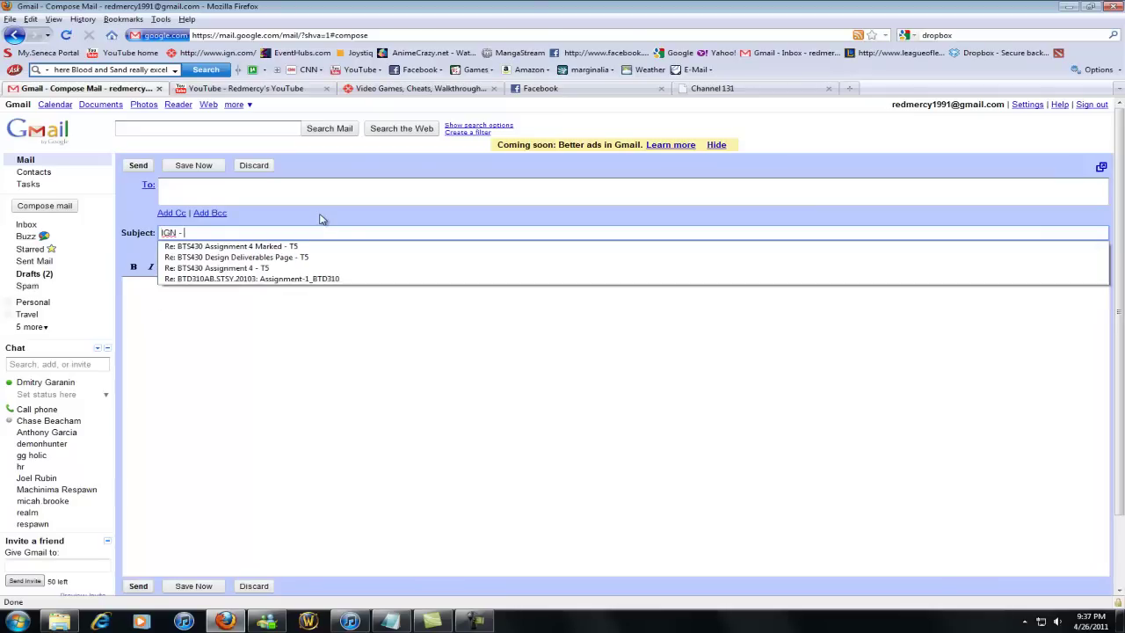
pyautogui.write('Youtube')
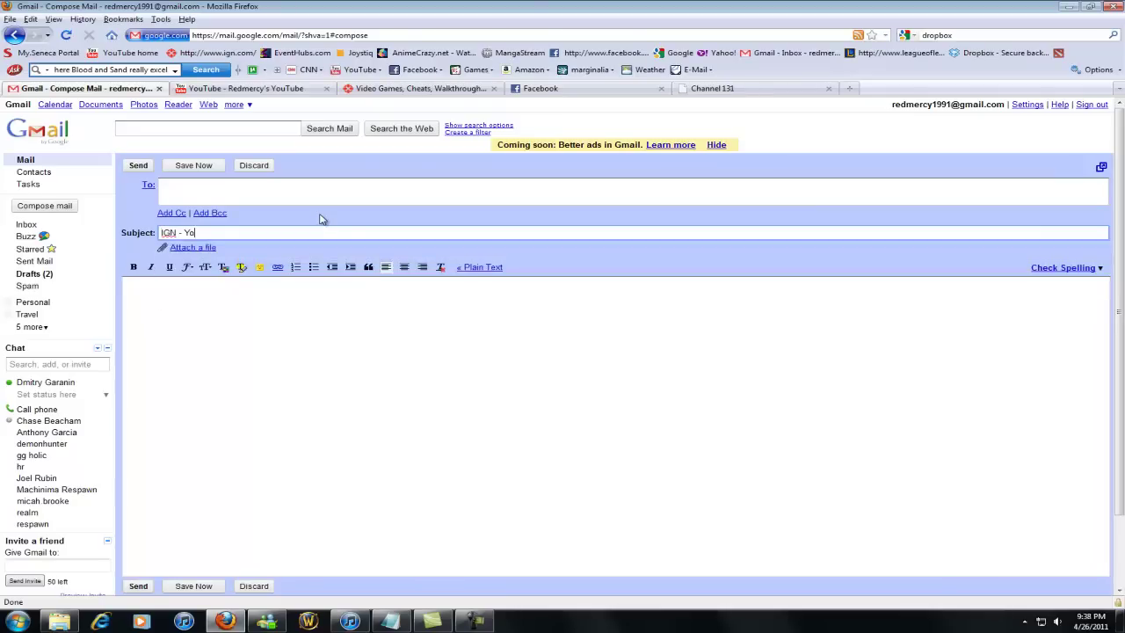
pyautogui.write(' name')
pyautogui.write(' - Video Title')
# Highlight the subject while the draft autosaves, then browse the taskbar calendar back to April 2011.
pyautogui.tripleClick(308, 229)
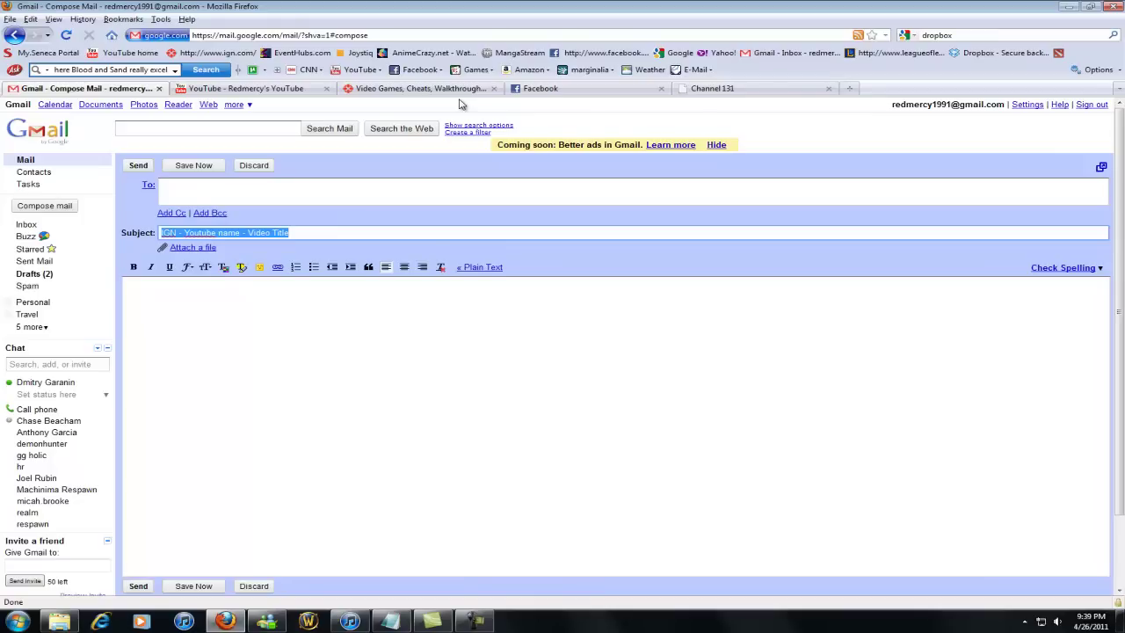
pyautogui.click(1068, 622)
pyautogui.click(1006, 485)
pyautogui.click(1006, 485)
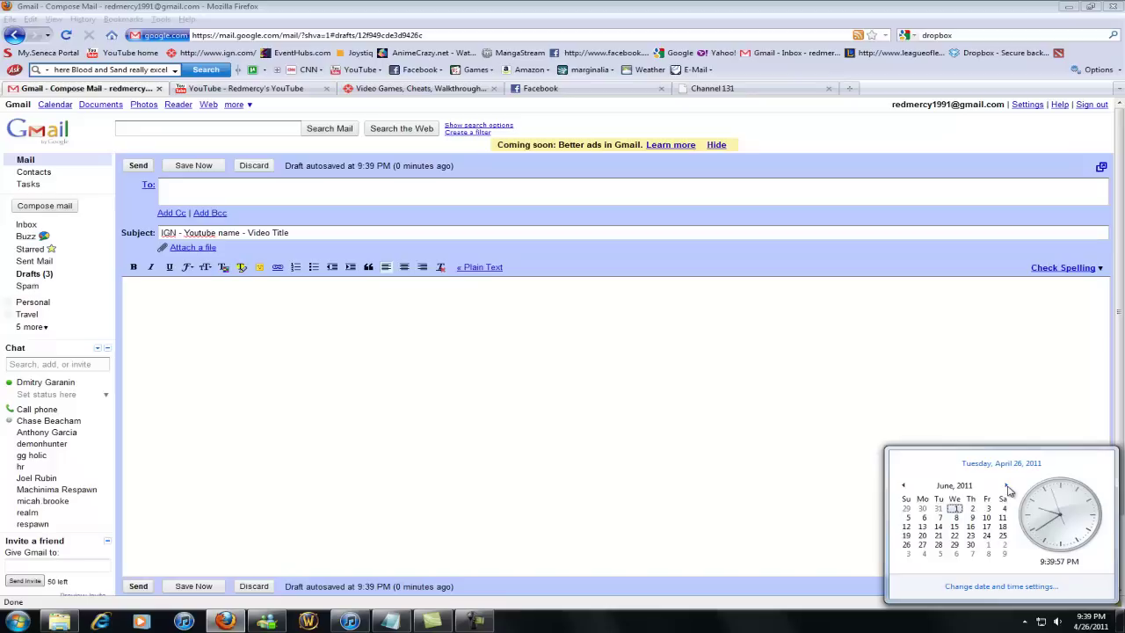
pyautogui.click(1005, 485)
pyautogui.click(903, 485)
pyautogui.click(903, 485)
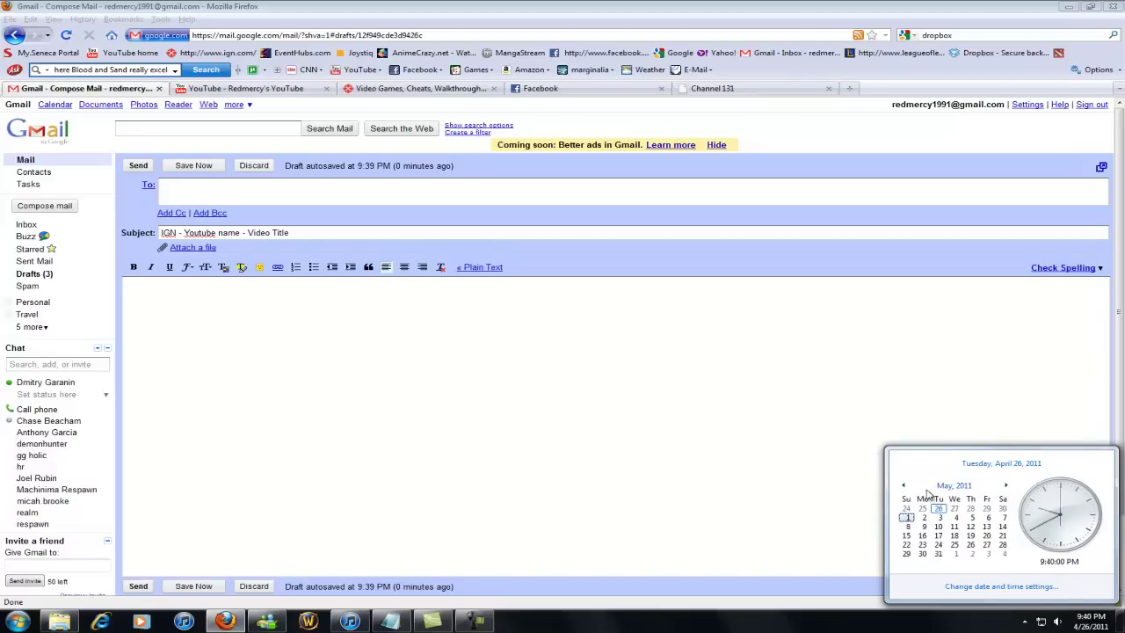
pyautogui.click(903, 486)
pyautogui.click(639, 473)
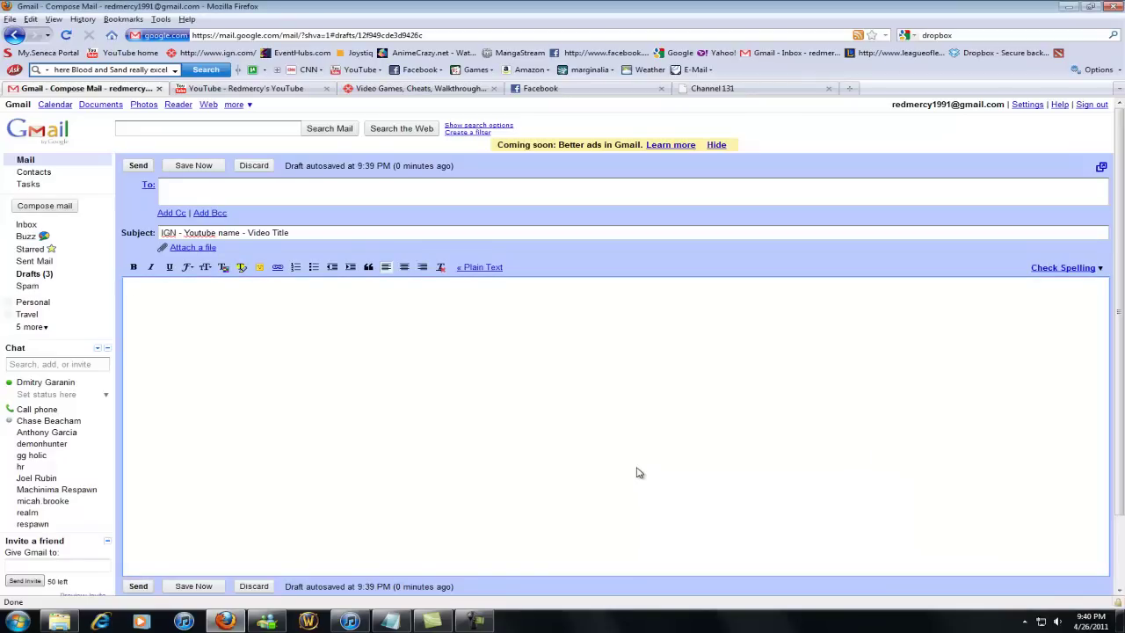